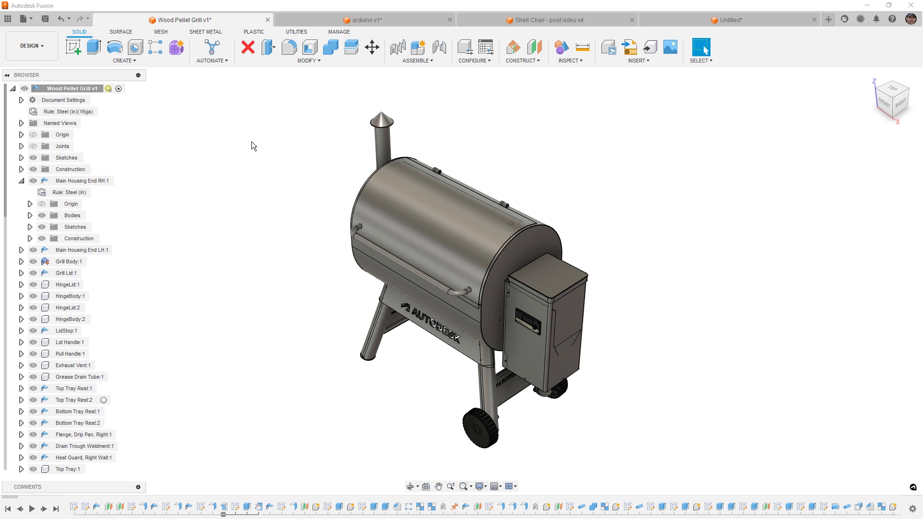
Swing the lid open, activate Main Housing End RH:1, revert positions, then reactivate Wood Pellet Grill v1
drag(472, 258, 494, 142)
click(81, 183)
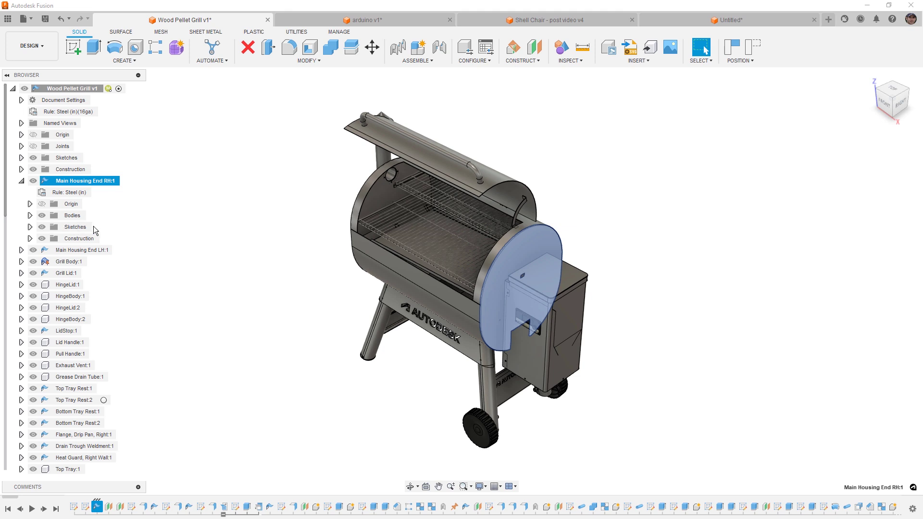
click(124, 181)
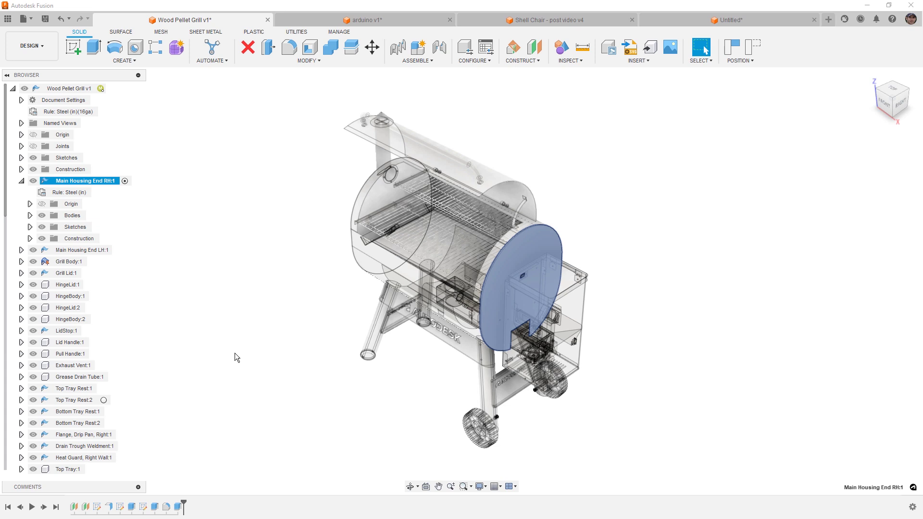
click(754, 49)
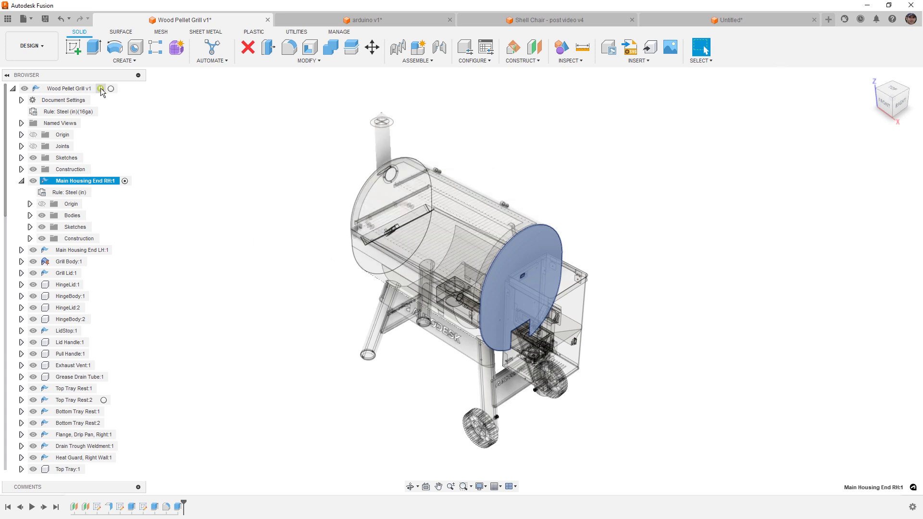
click(112, 89)
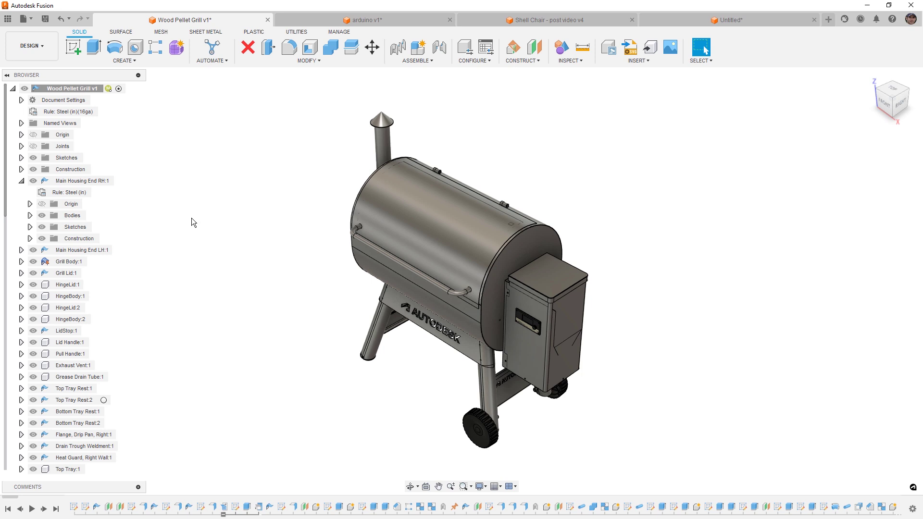
Open the Shell Chair - post video v4 design and make its Origin folder visible
click(596, 16)
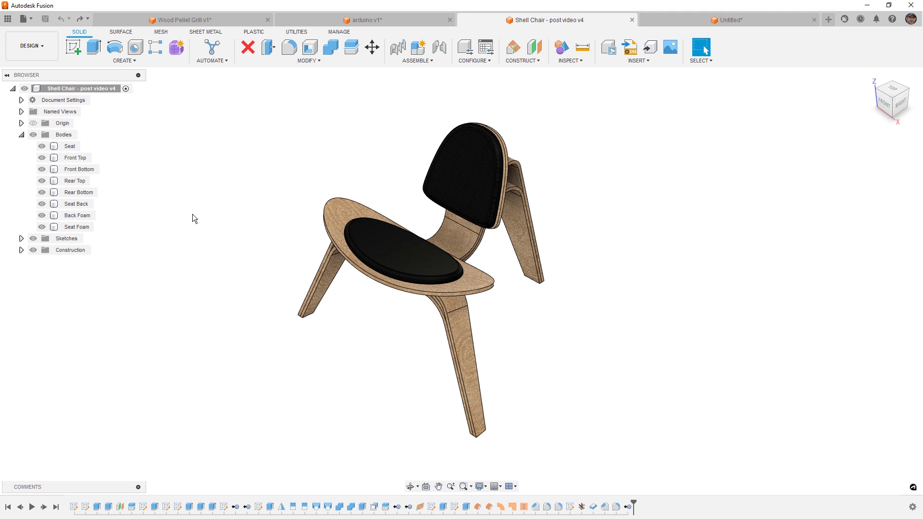
click(33, 124)
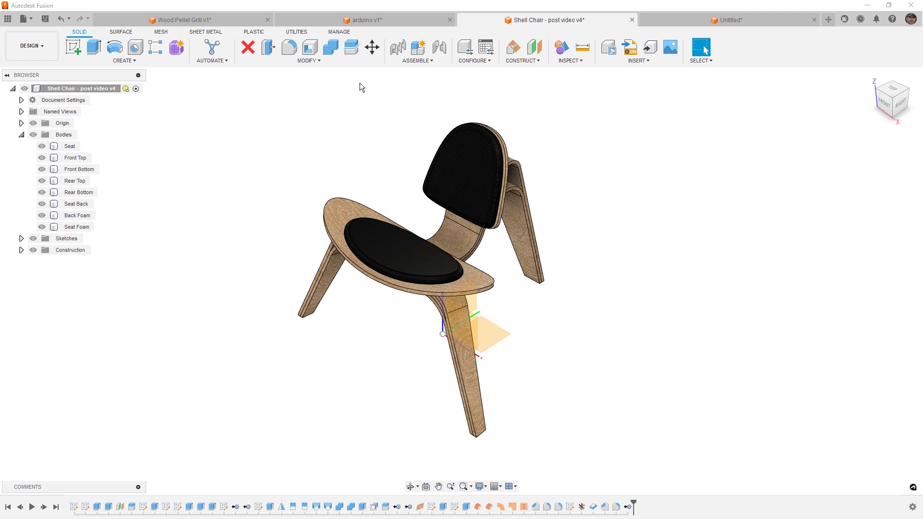
Convert all eight chair bodies into components with Create Components from Bodies
click(373, 47)
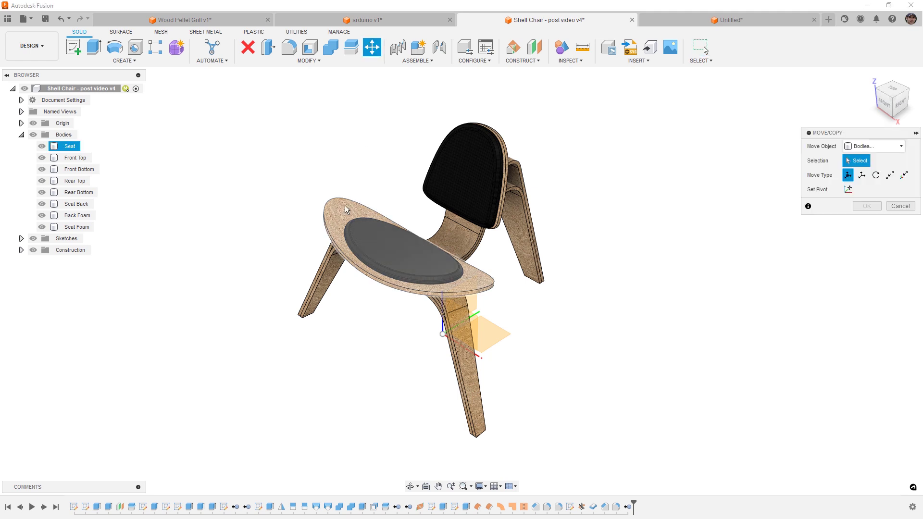
click(349, 214)
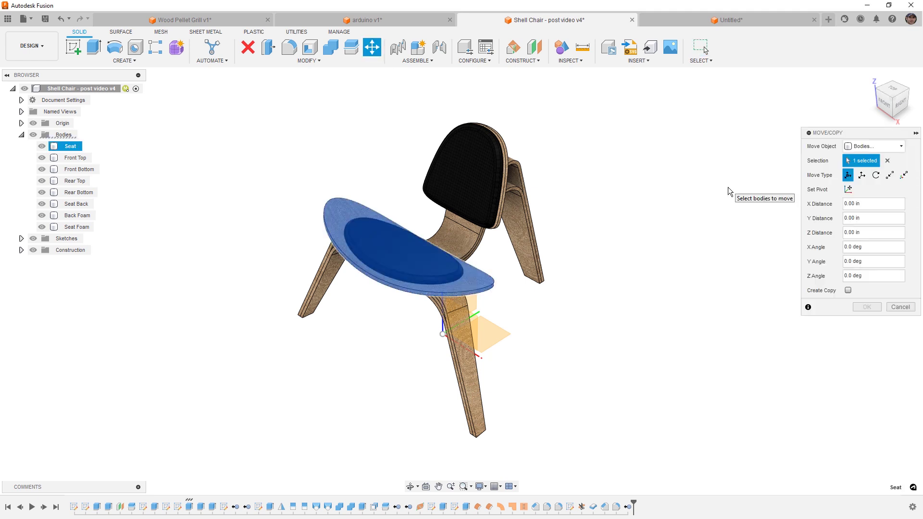
click(900, 307)
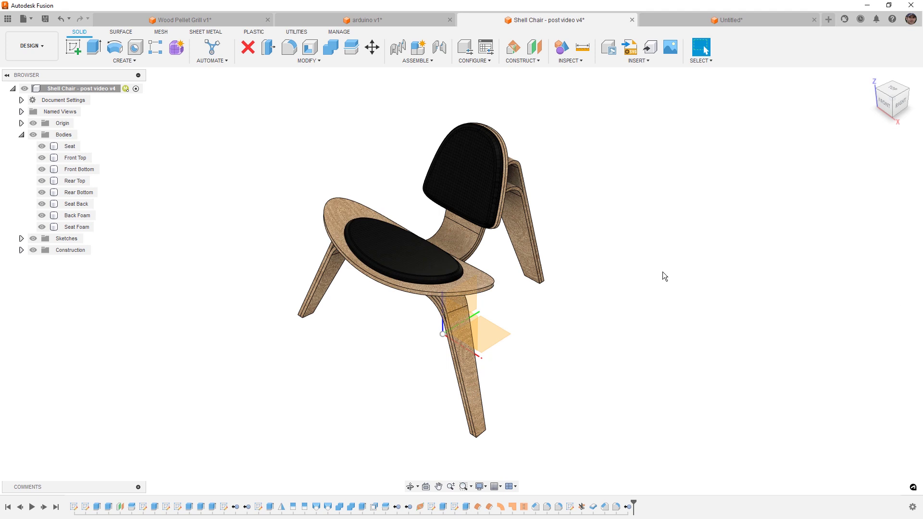
click(70, 146)
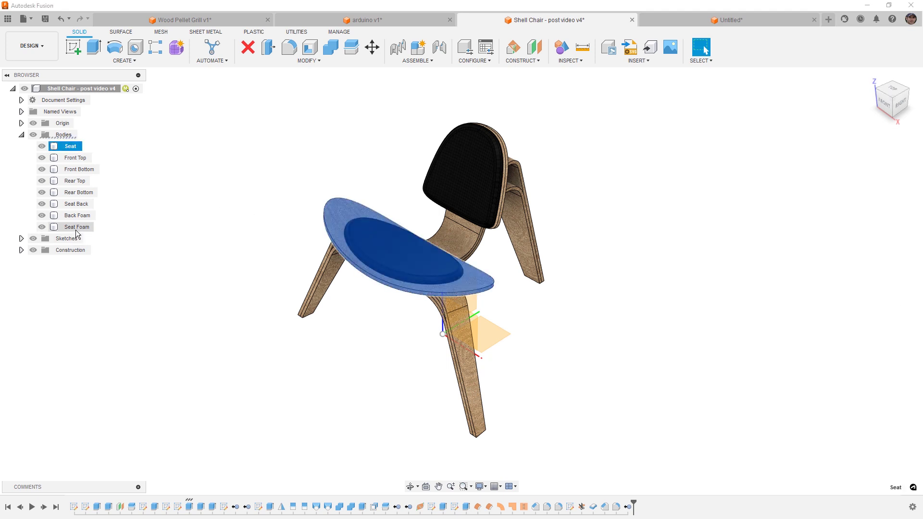
shift+click(78, 229)
right_click(78, 230)
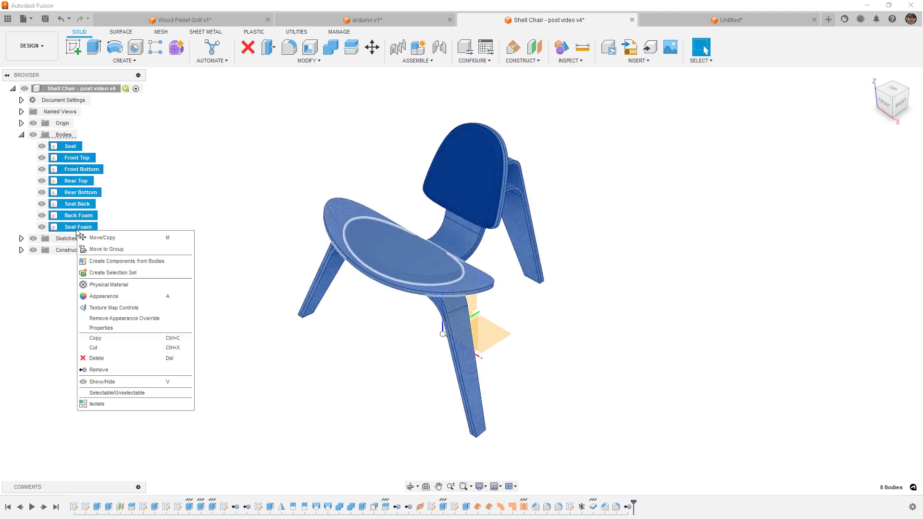
click(136, 262)
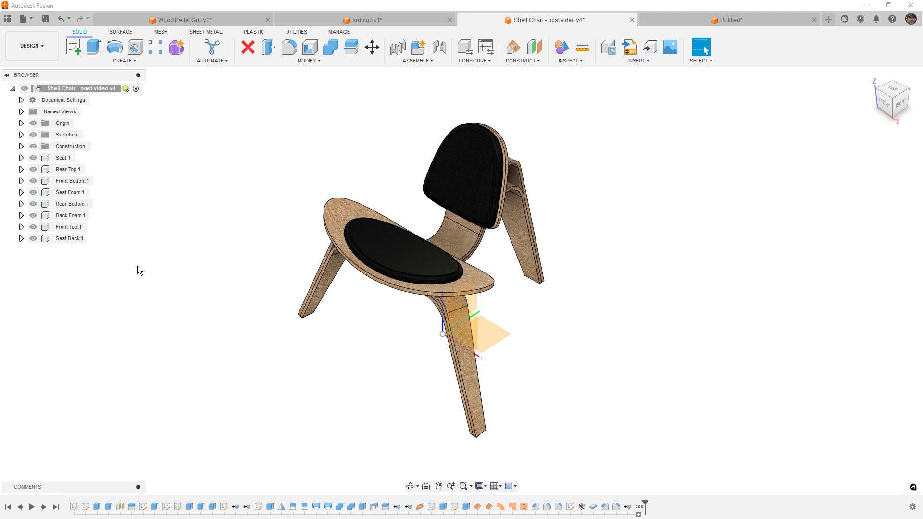
Test-drag the seat foam and wooden seat top off the chair, then restore their positions
click(65, 158)
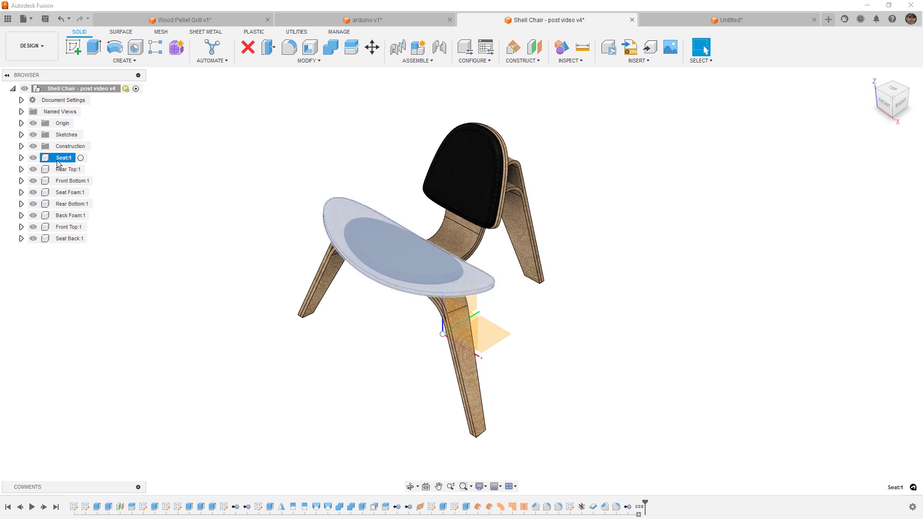
click(21, 159)
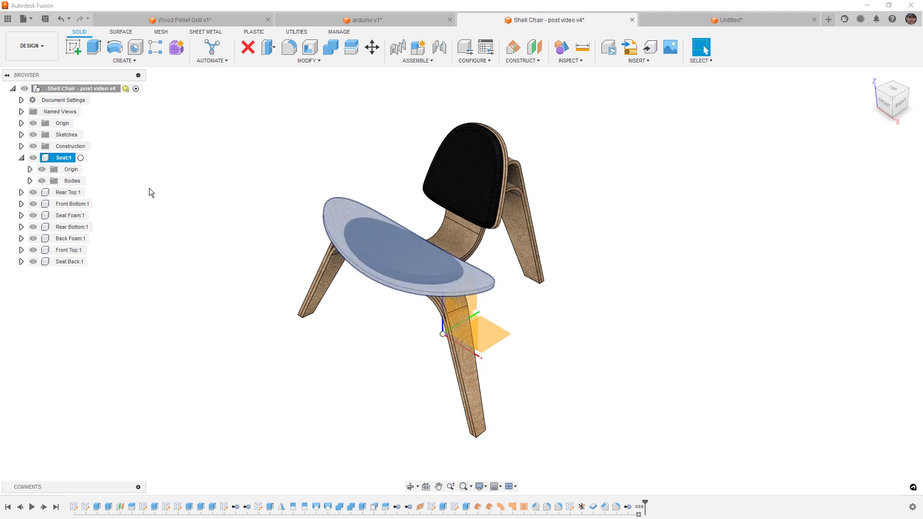
key(Escape)
drag(350, 227, 147, 191)
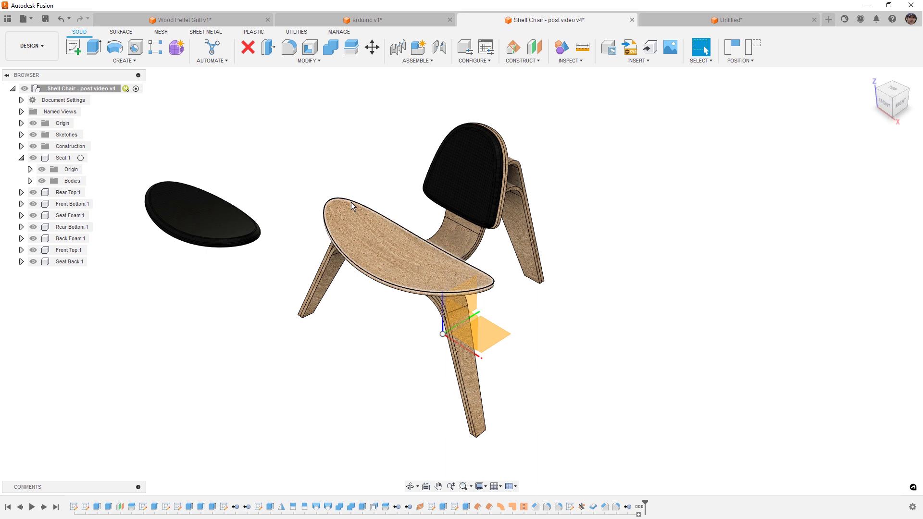
drag(351, 202, 241, 186)
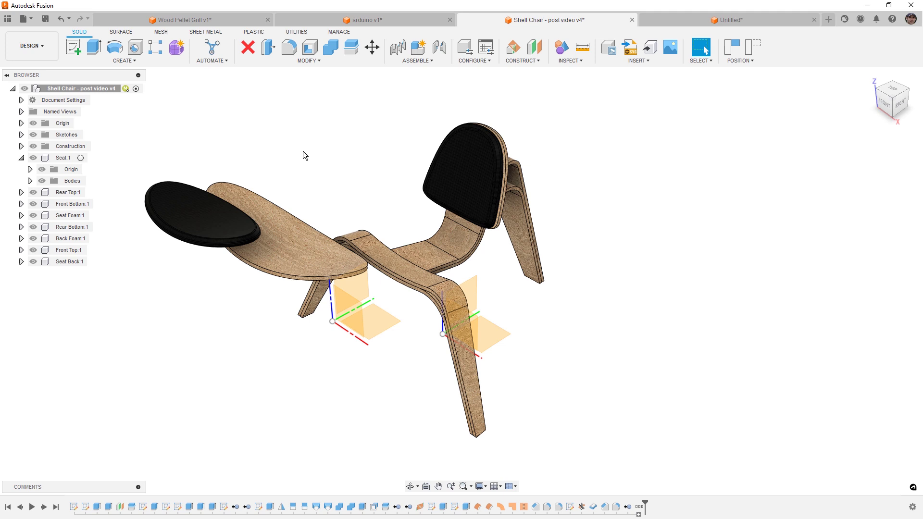
click(760, 43)
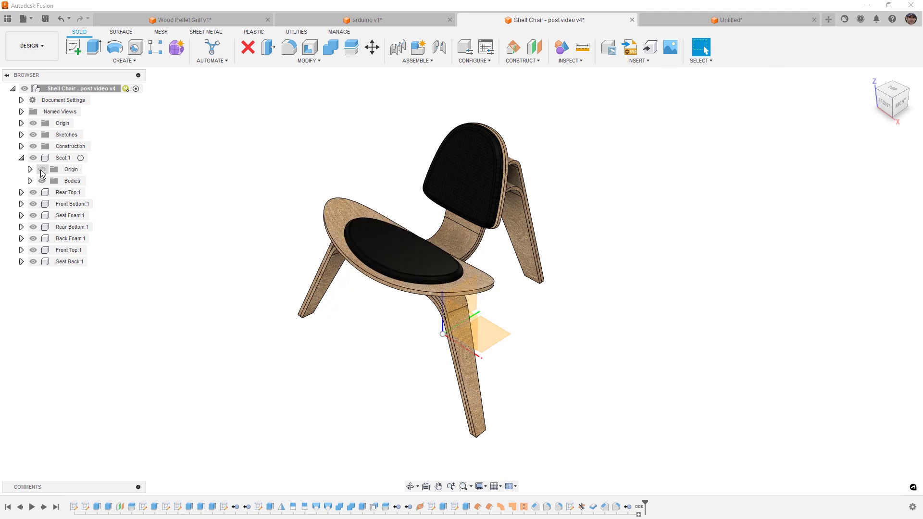
click(21, 158)
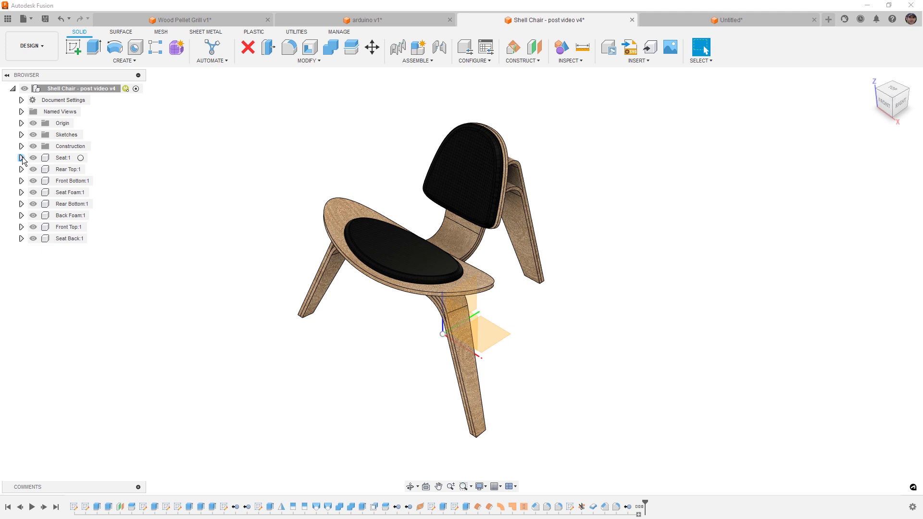
Turn off visibility of the chair's top-level Origin folder
click(34, 123)
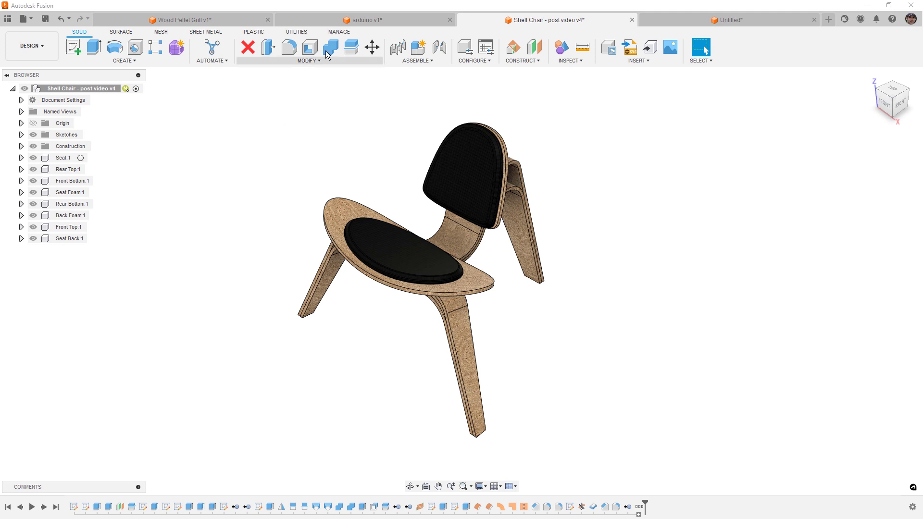
Bring the arduino v1 document tab to the front
click(377, 19)
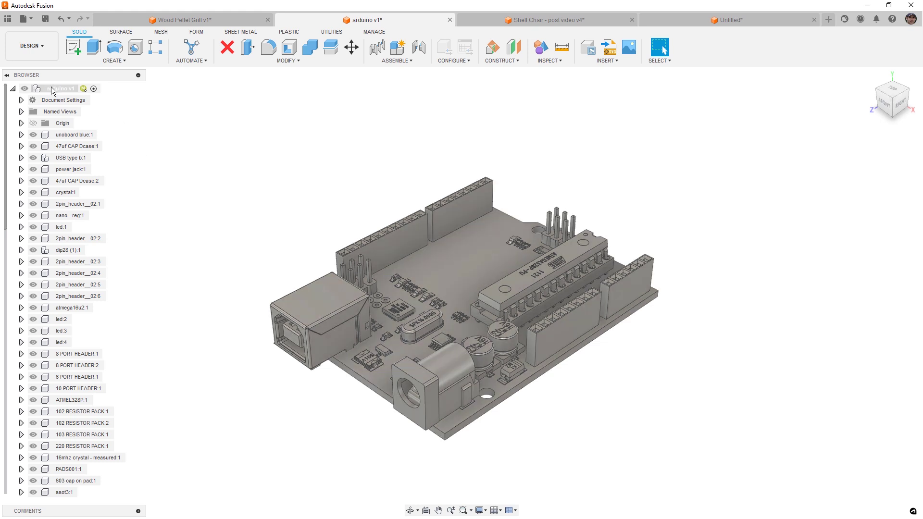
Enable Capture Design History on arduino v1, test-move a pin header and revert, then open Untitled
right_click(51, 88)
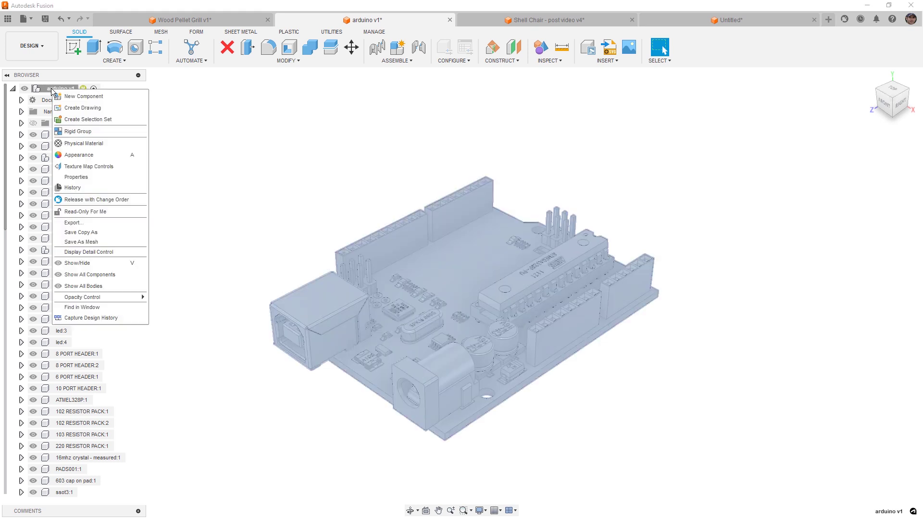
click(104, 318)
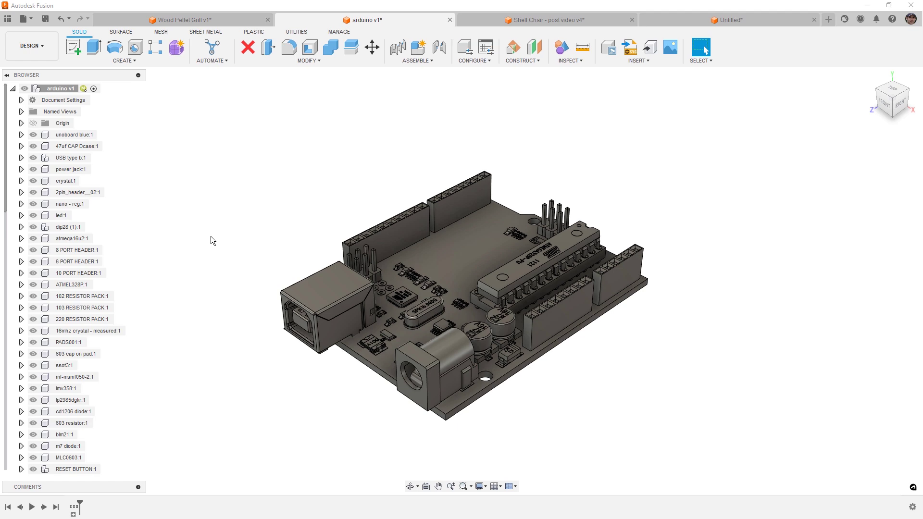
drag(405, 226, 340, 156)
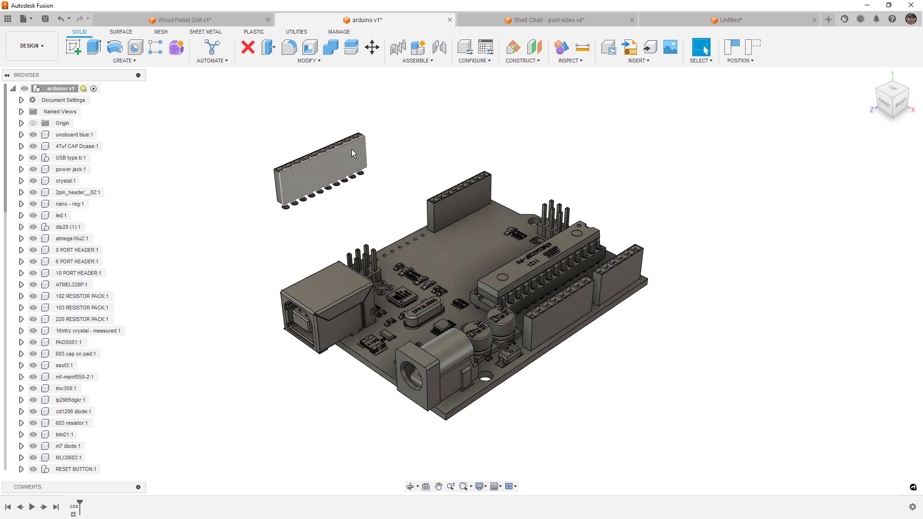
click(751, 46)
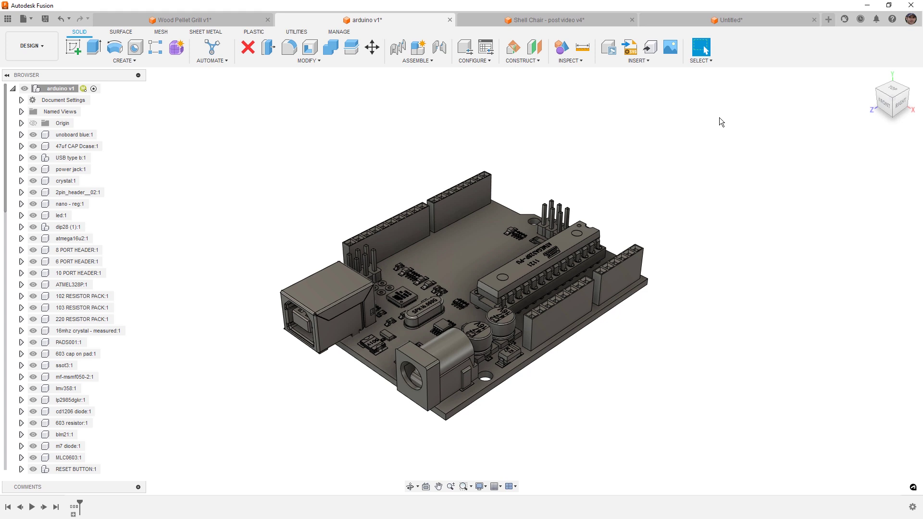
click(731, 20)
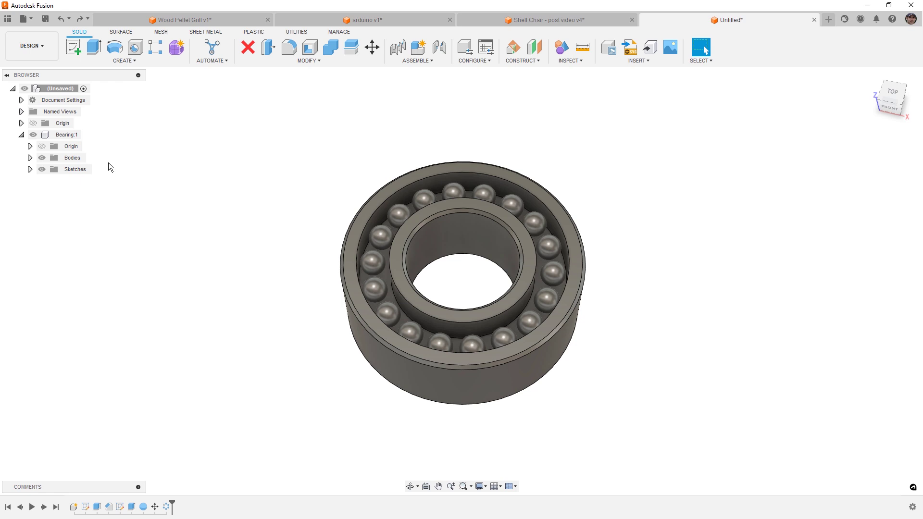
click(51, 136)
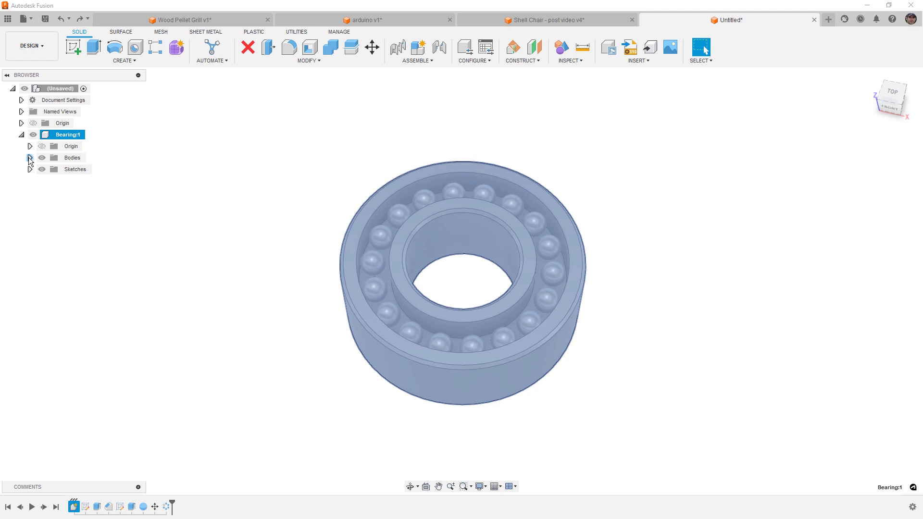
click(30, 157)
click(77, 170)
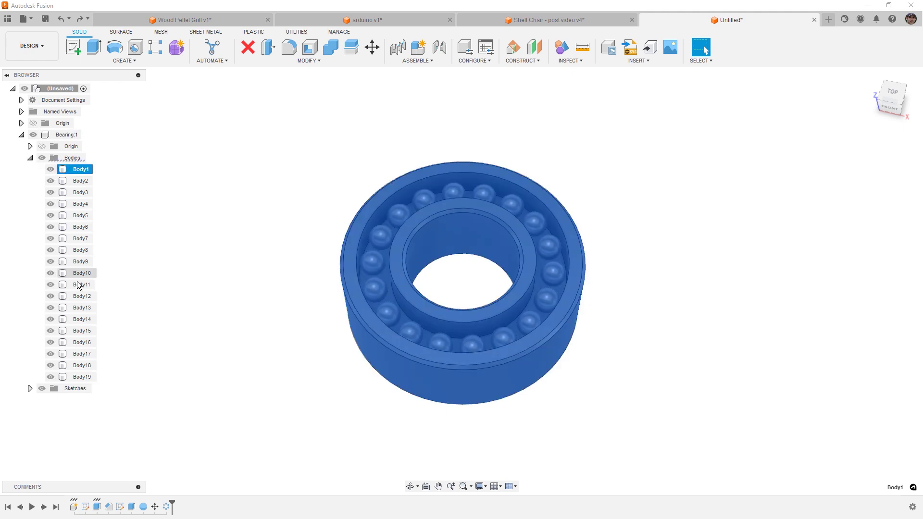
click(192, 206)
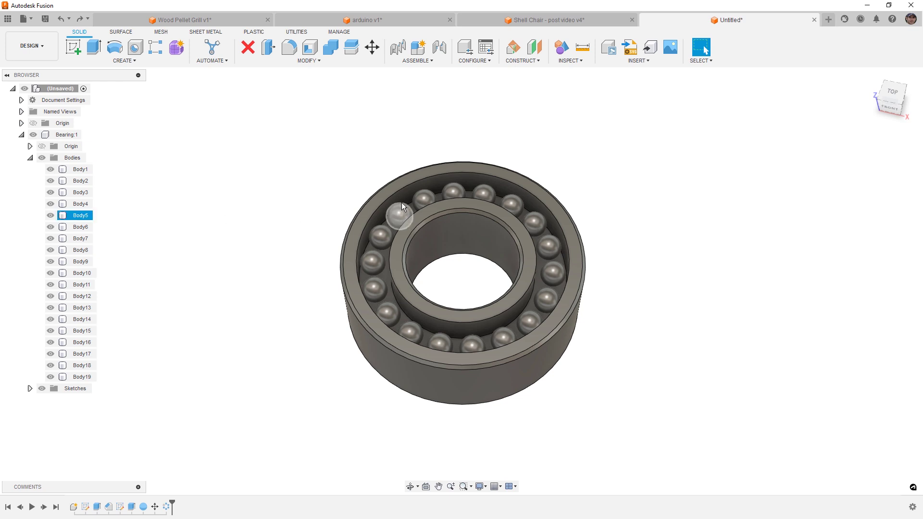
middle_drag(402, 203, 298, 247)
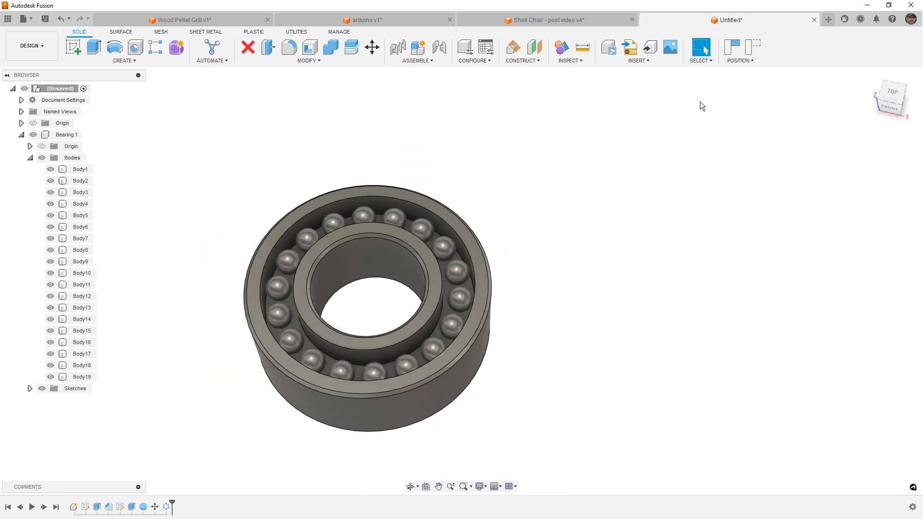
click(750, 43)
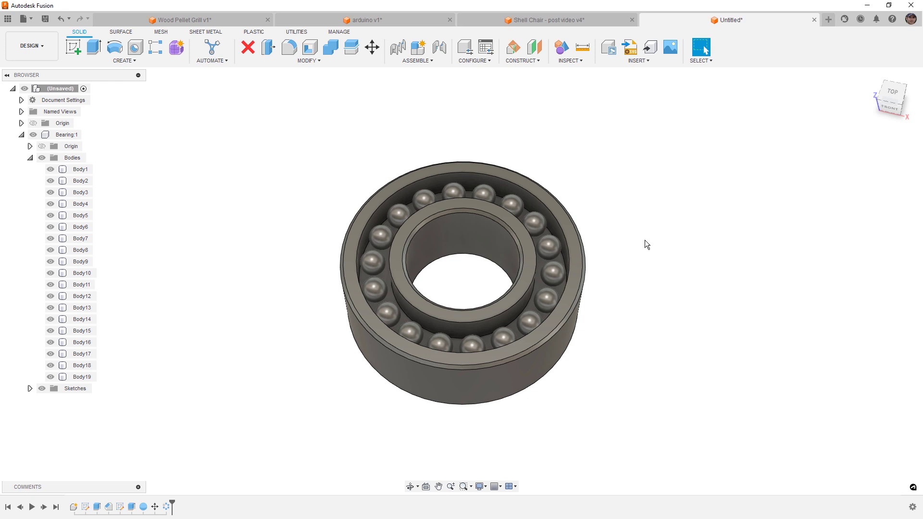
click(30, 157)
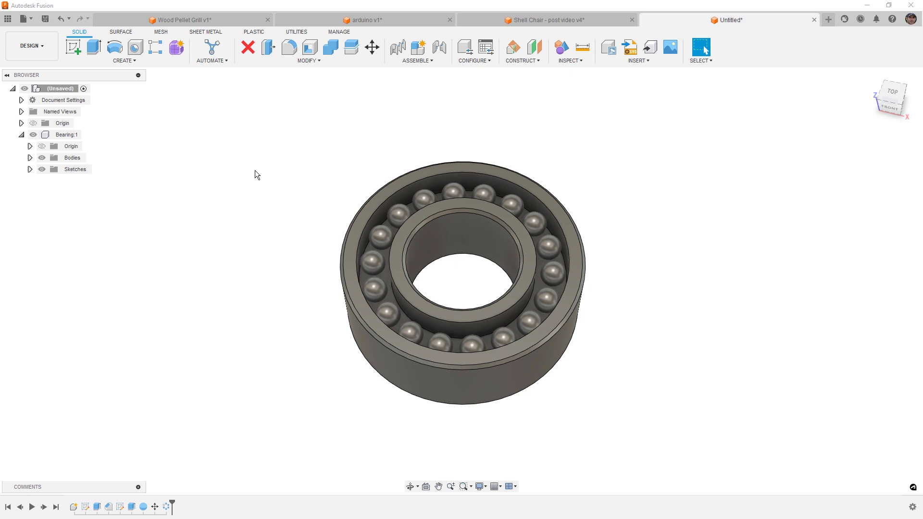
Create Component2 and sketch on the horizontal origin plane, projecting the bearing's 75 mm outer edge
click(417, 49)
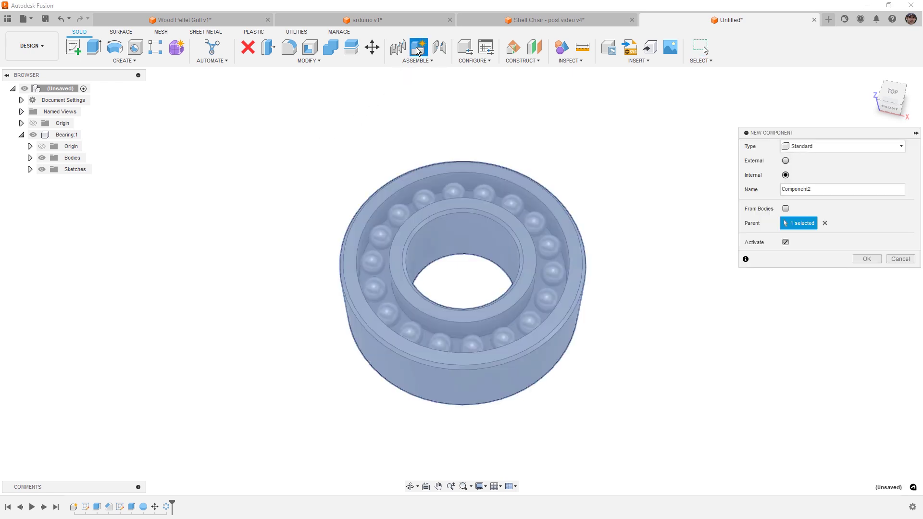
click(867, 259)
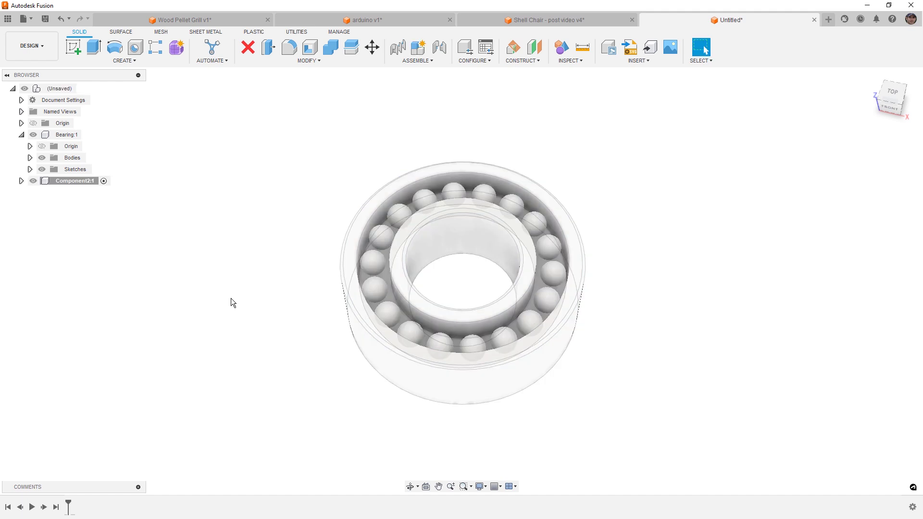
click(73, 47)
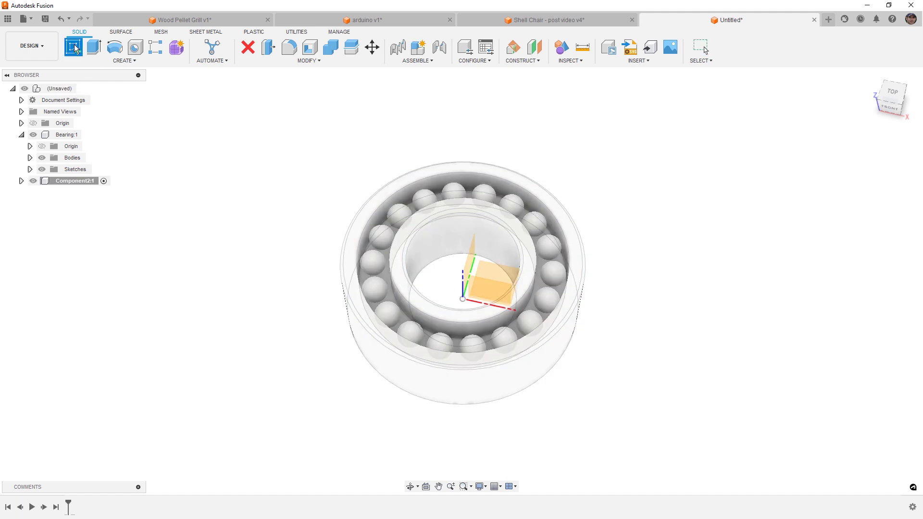
click(498, 280)
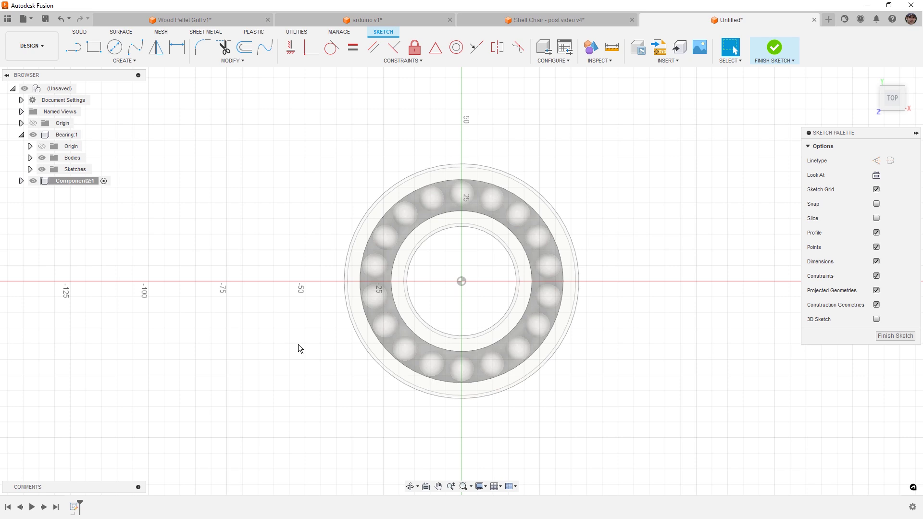
click(456, 163)
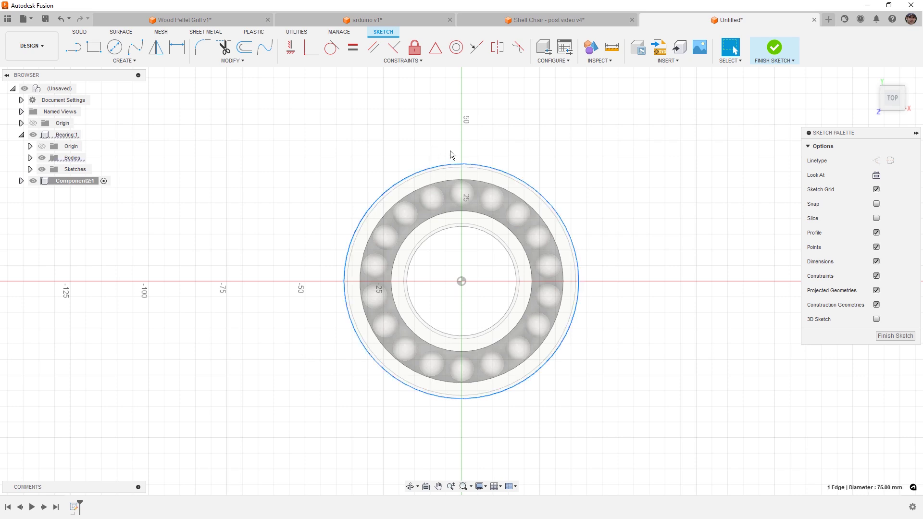
key(p)
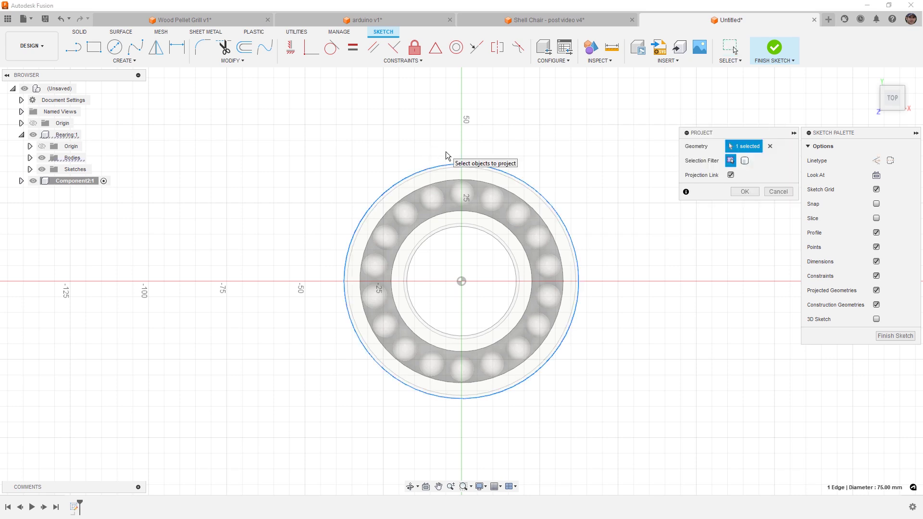
key(Return)
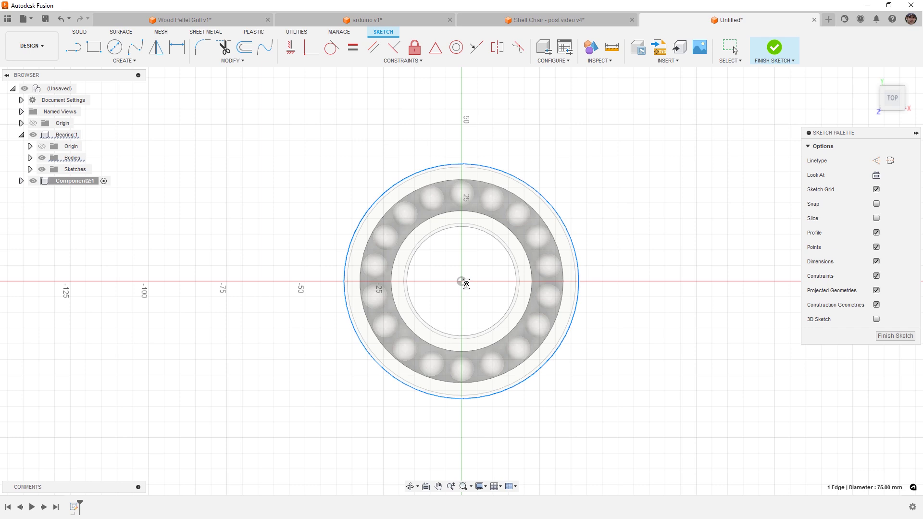
Draw a larger circle centred on the origin around the projected bearing edge
key(c)
click(461, 281)
click(476, 127)
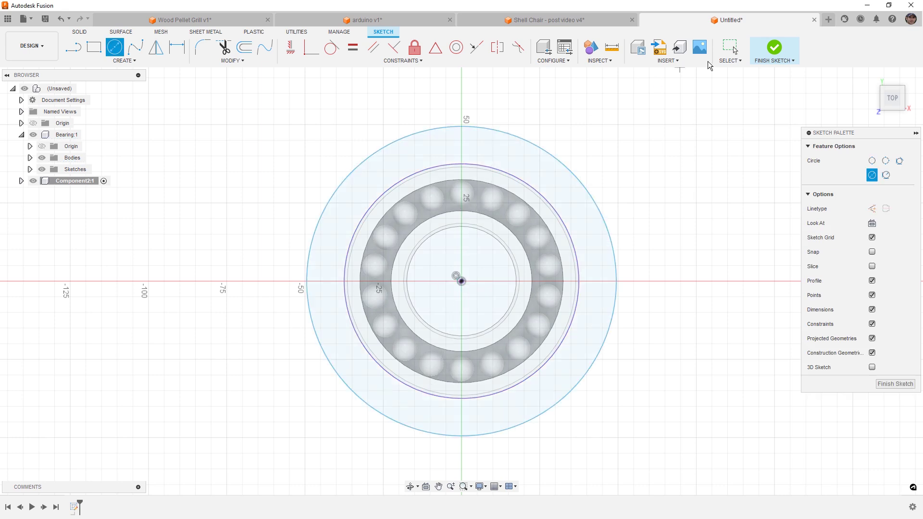
Finish the sketch and extrude the ring between the circles 5 mm
click(782, 50)
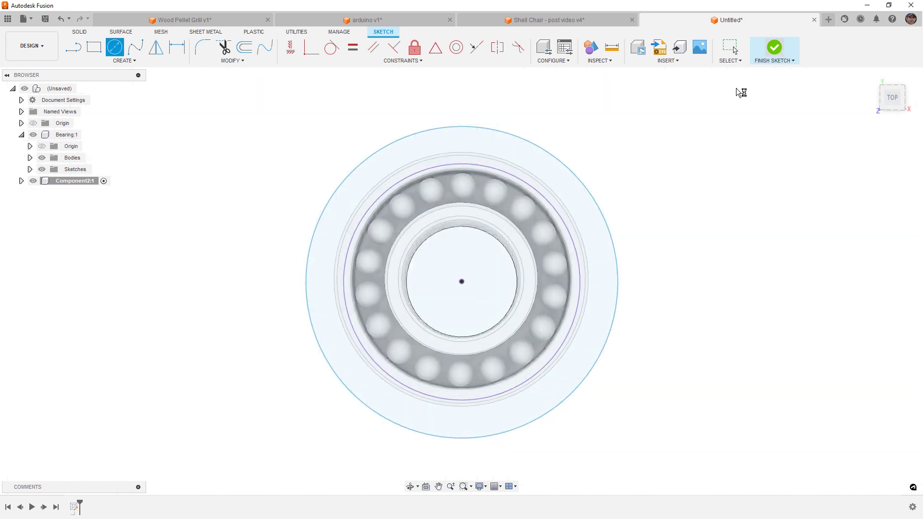
click(595, 315)
text(e)
text(5)
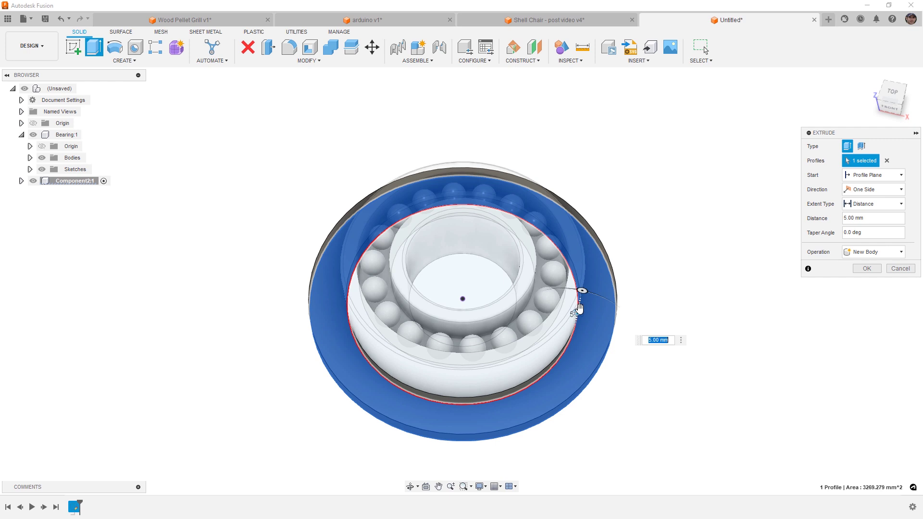
click(866, 269)
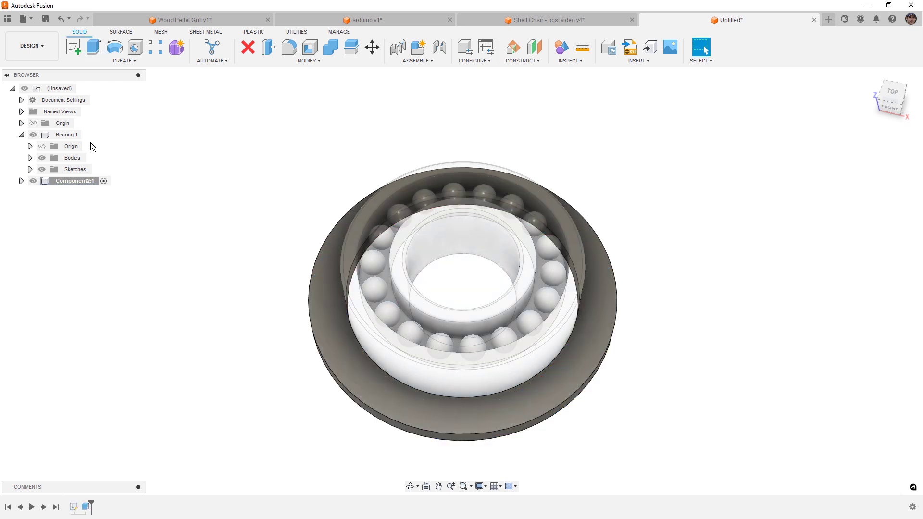
Activate the root assembly and show the origin planes of Component2 and the bearing
click(83, 88)
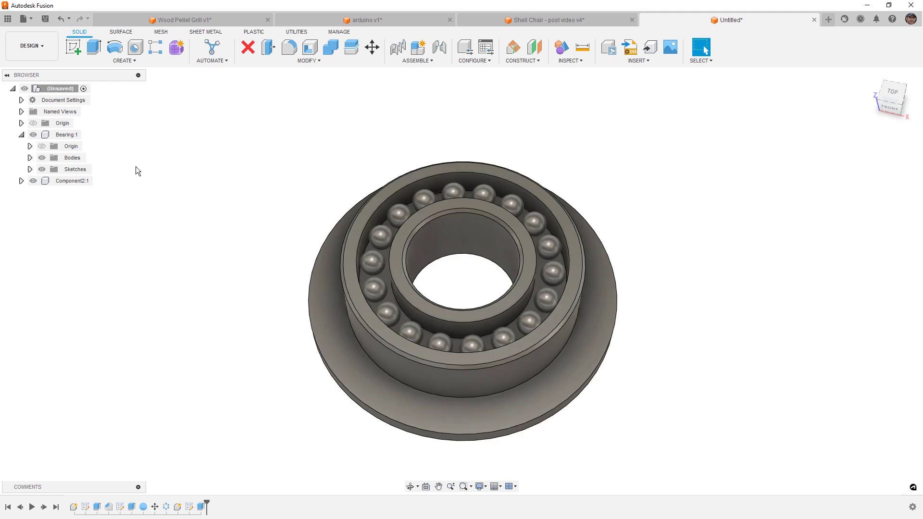
click(21, 180)
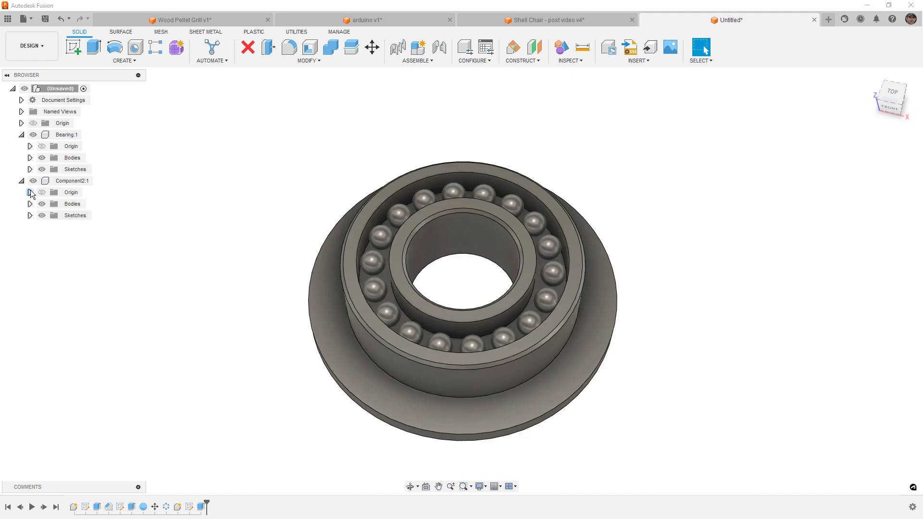
click(42, 193)
click(42, 147)
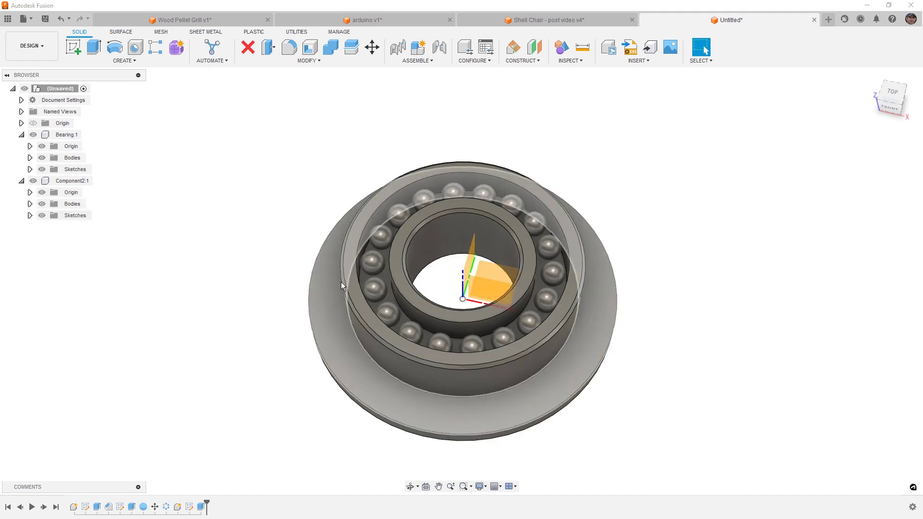
Pull the bearing and flange apart to test, then revert both positions
drag(341, 282, 467, 246)
mouse_move(313, 298)
mouse_down()
mouse_move(252, 282)
mouse_move(326, 310)
mouse_up()
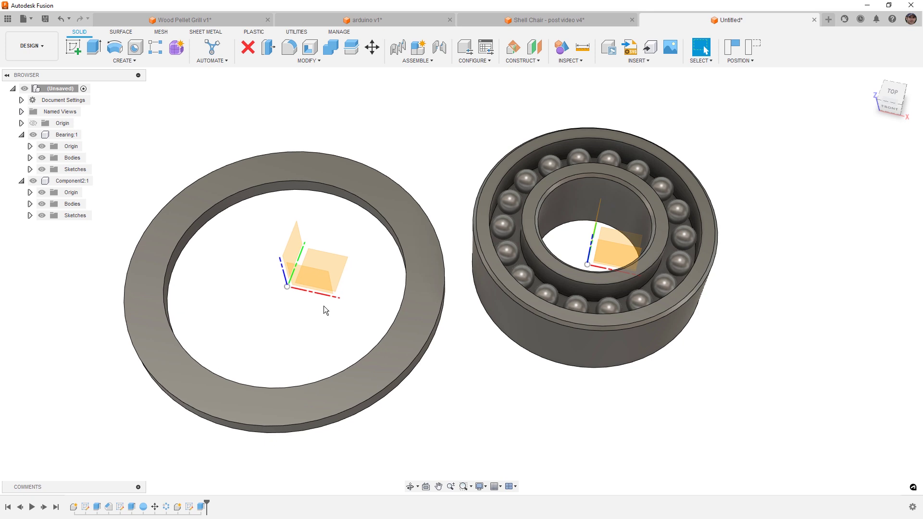
click(749, 51)
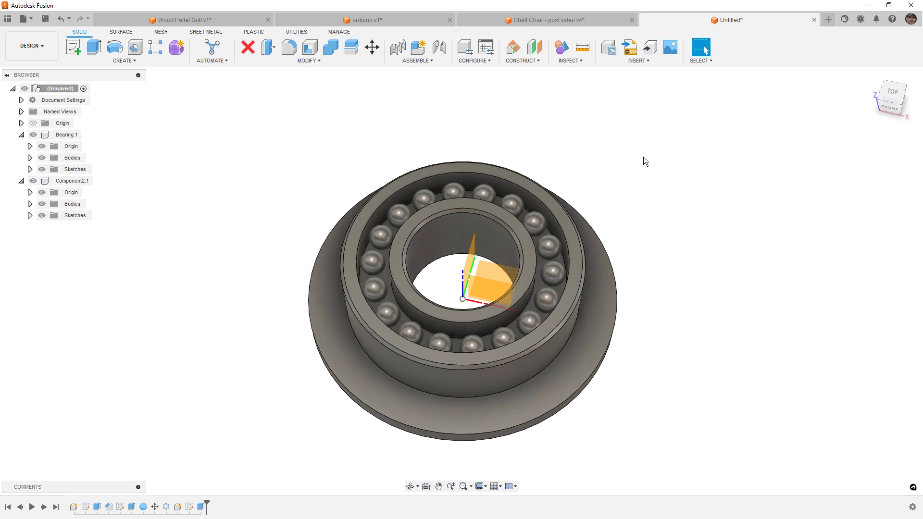
Ground Component2 so it stays fixed in place
click(69, 182)
right_click(68, 182)
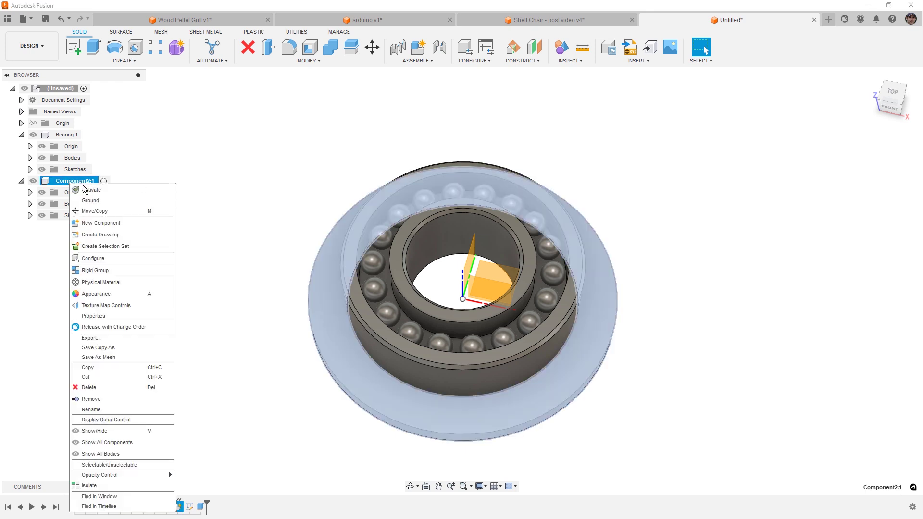
click(106, 201)
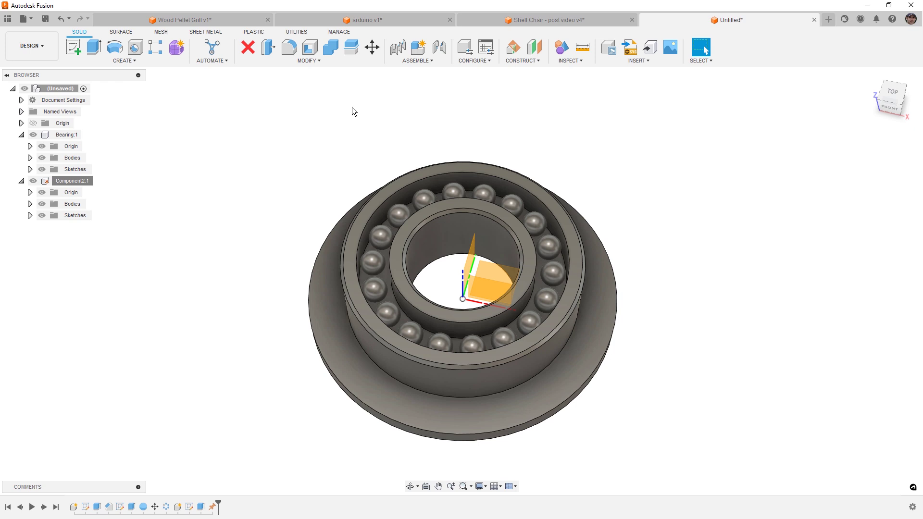
Create a Revolute as-built joint with the bearing, origin on its outer race edge
click(418, 60)
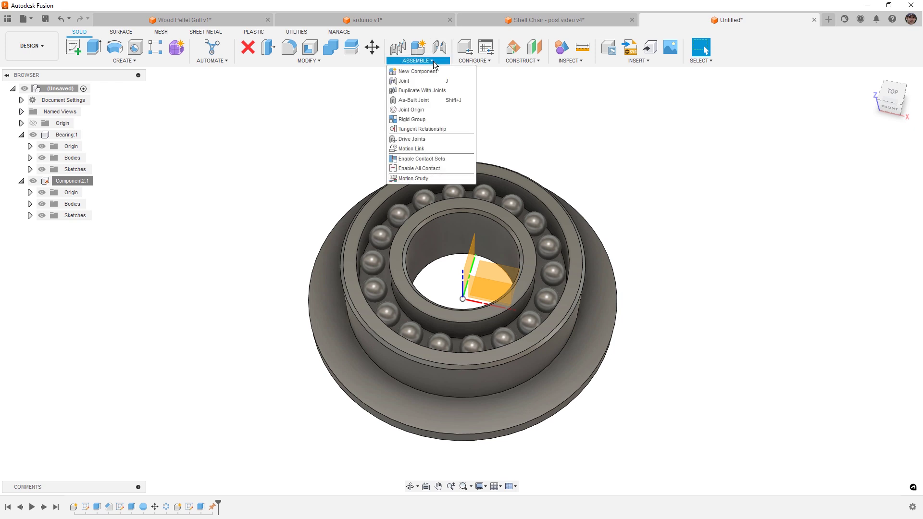
click(413, 100)
click(612, 245)
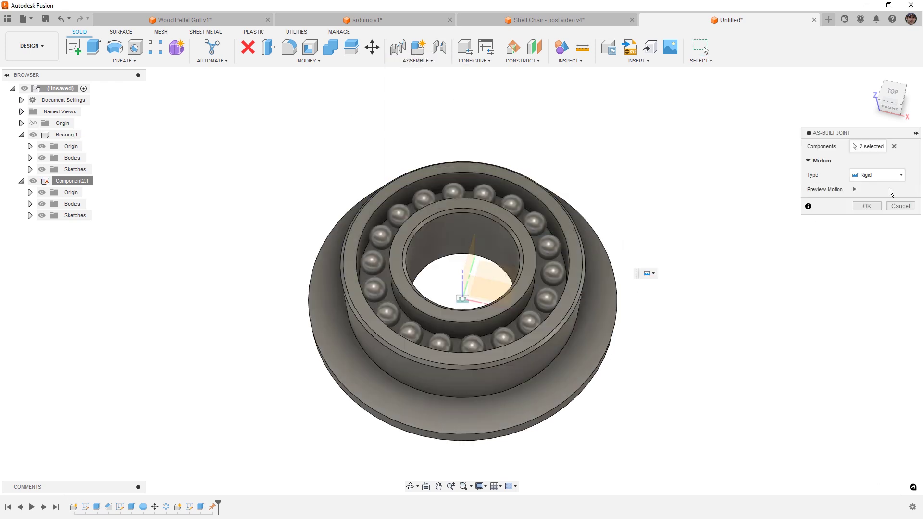
click(885, 175)
click(873, 201)
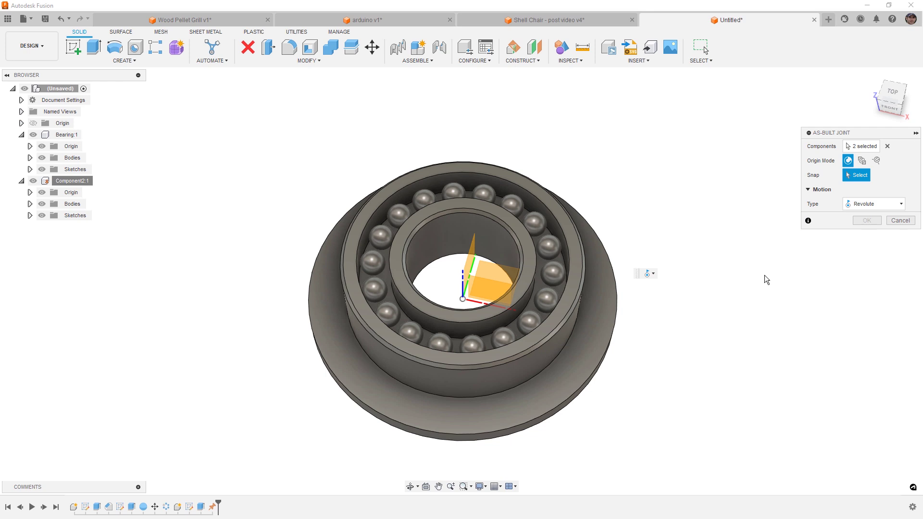
click(503, 368)
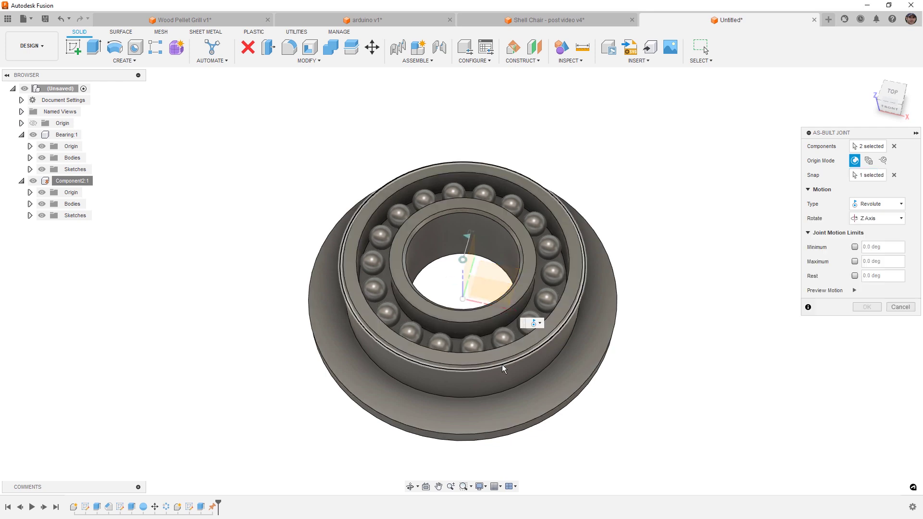
click(867, 307)
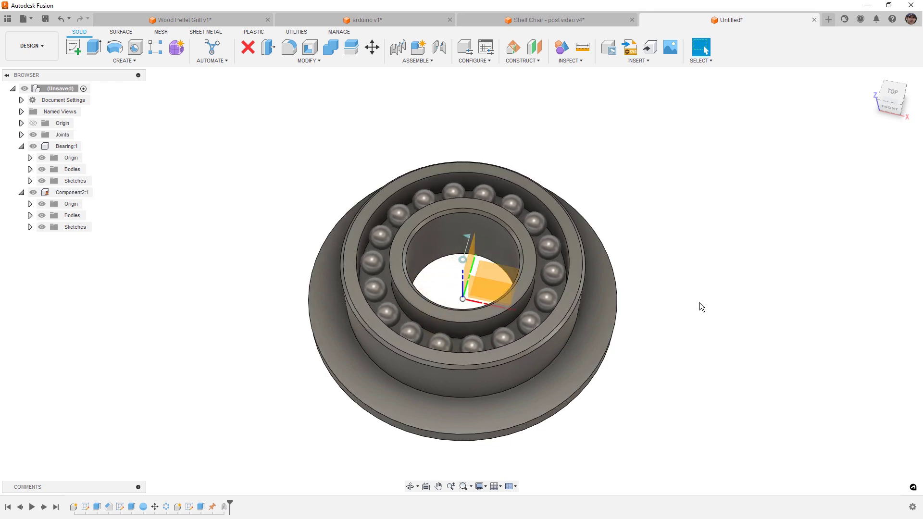
Spin the bearing on its revolute joint, revert its position, then return to Wood Pellet Grill v1
drag(544, 282, 824, 285)
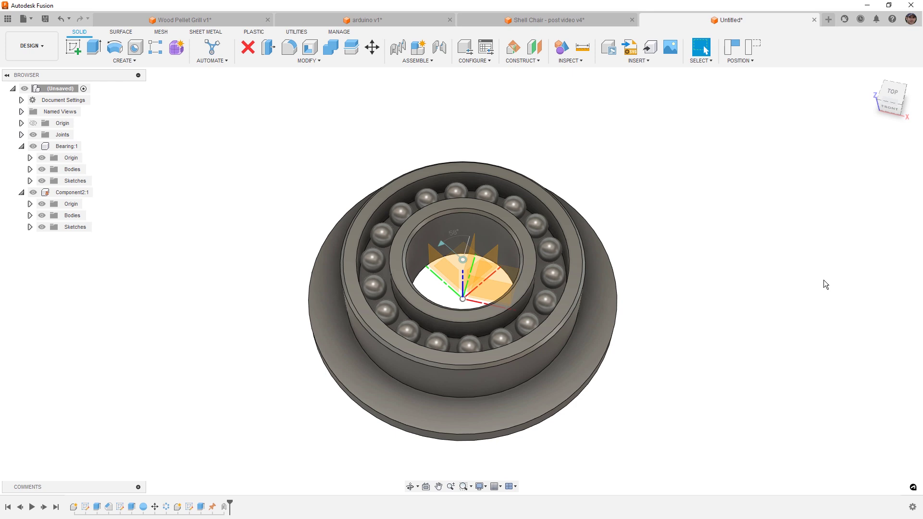
click(752, 47)
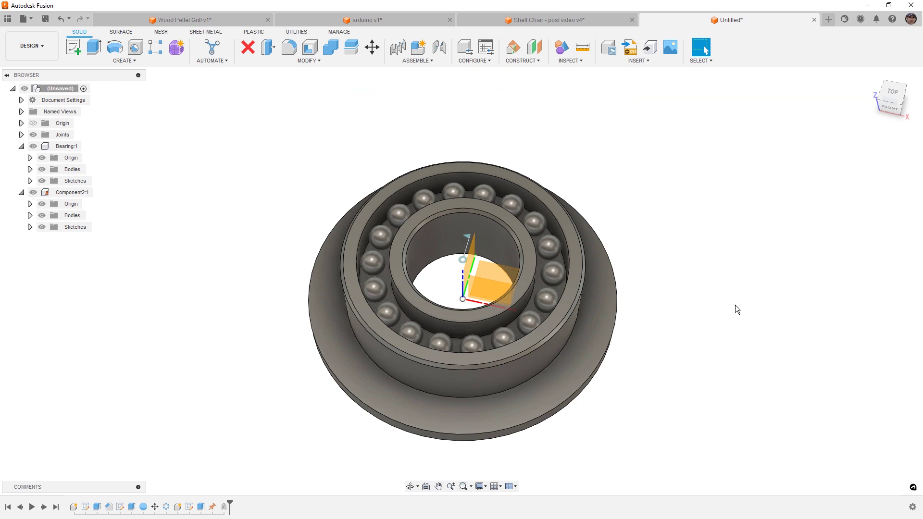
click(202, 20)
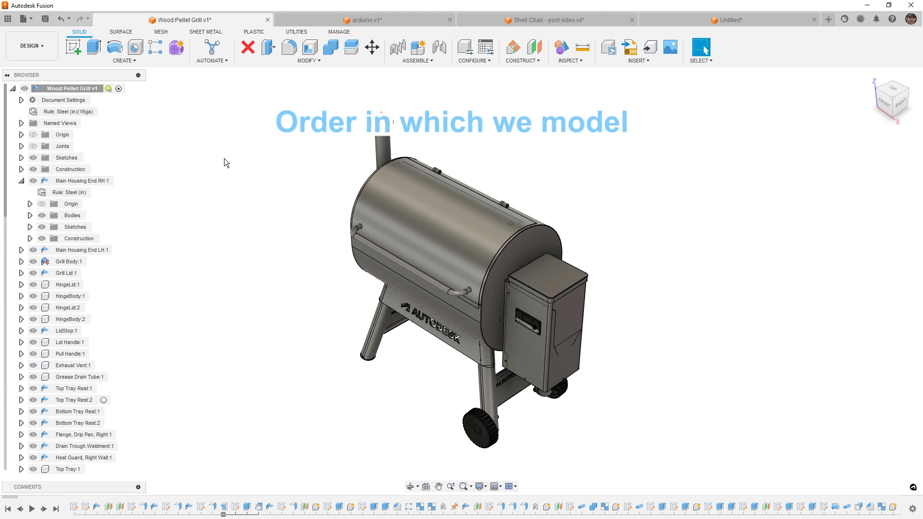
Turn on Display Component Colors, then select Main Housing End RH and the StopPlane feature
click(570, 60)
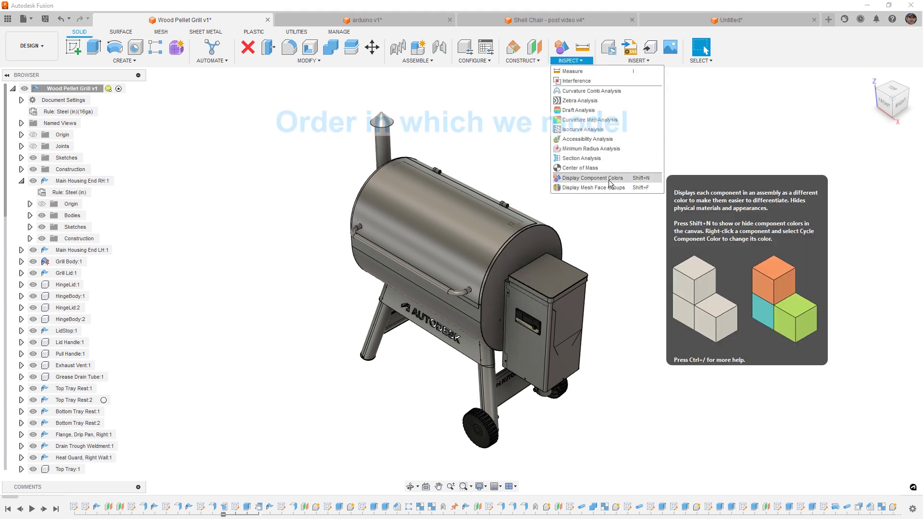
click(609, 180)
click(89, 181)
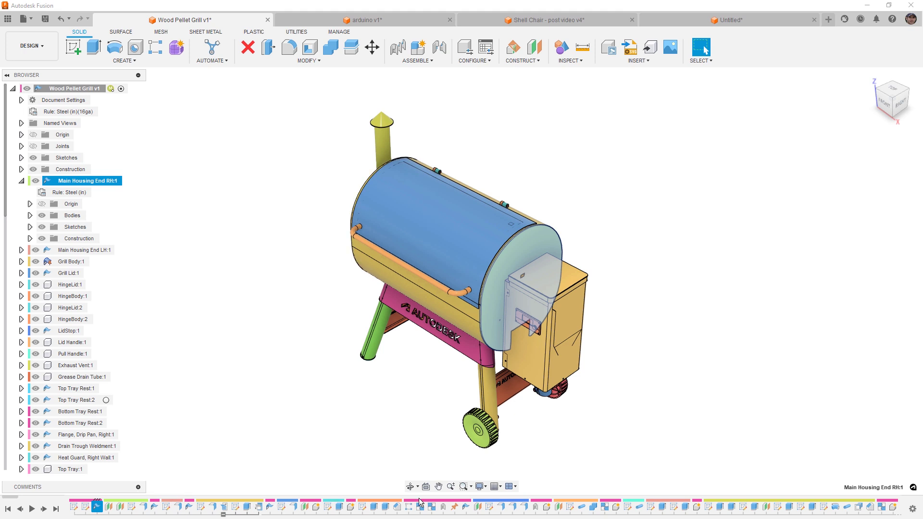
click(479, 508)
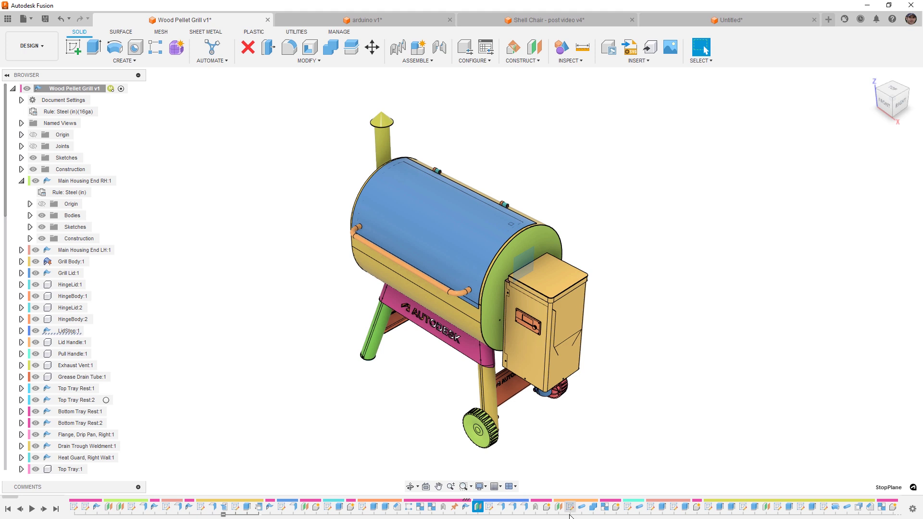
Swing the grill lid open on its hinge, with the Rigid 4 joint selected before and after
click(536, 508)
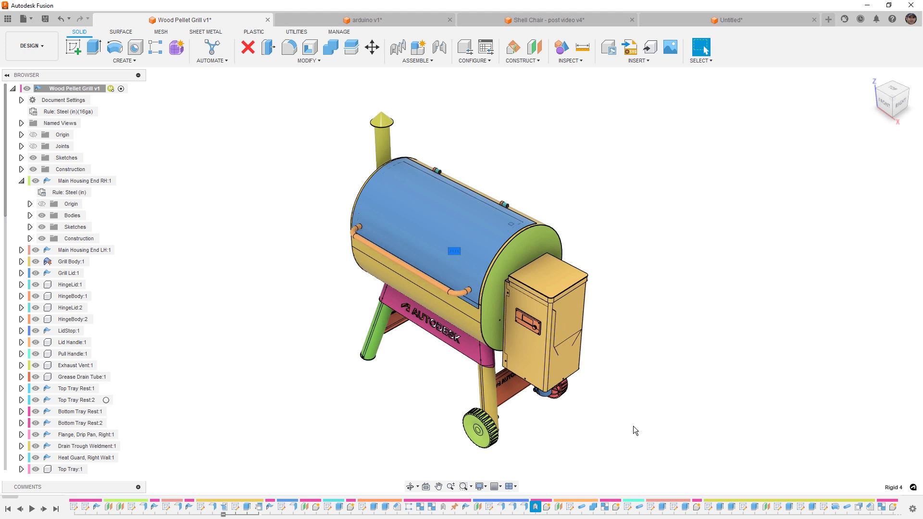
drag(458, 276, 483, 166)
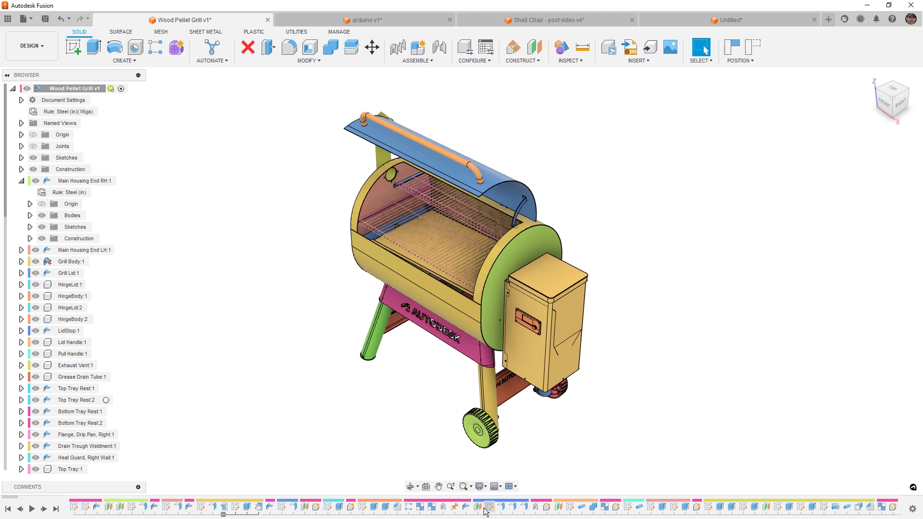
click(535, 507)
click(752, 47)
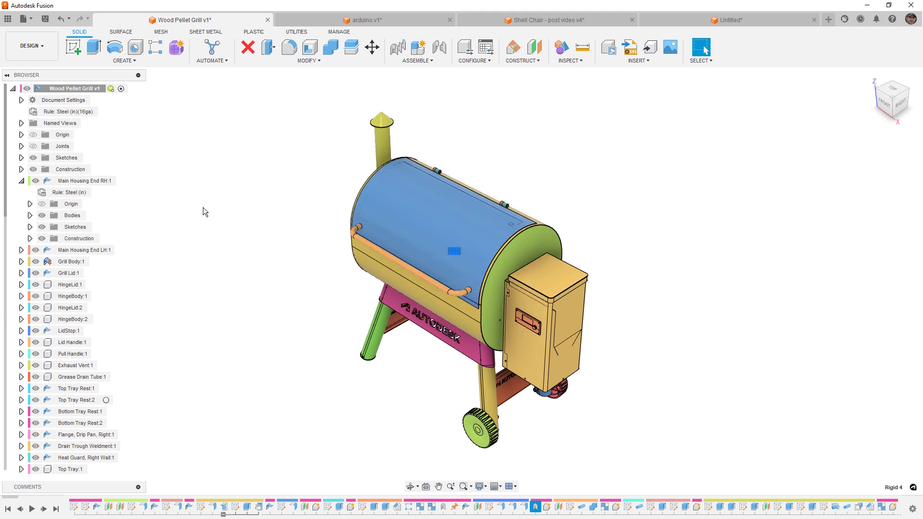
scroll(72, 279, down, 6)
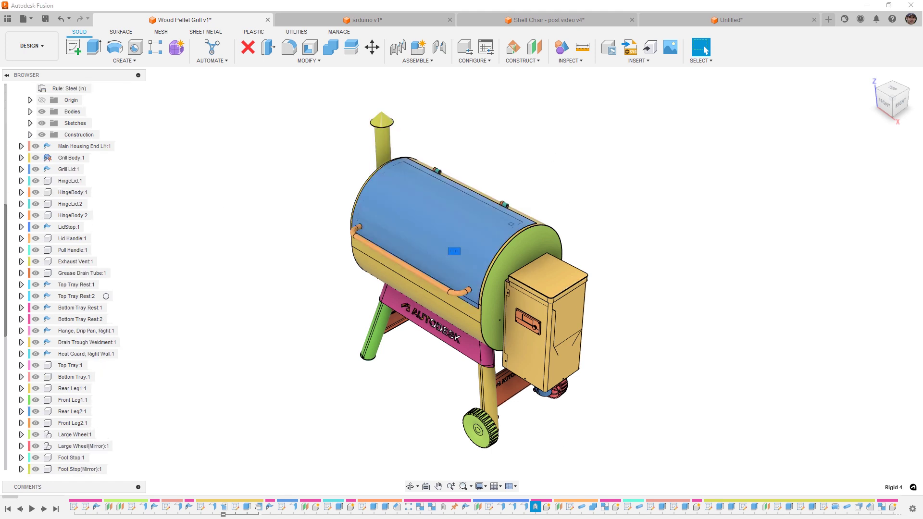
scroll(13, 132, up, 7)
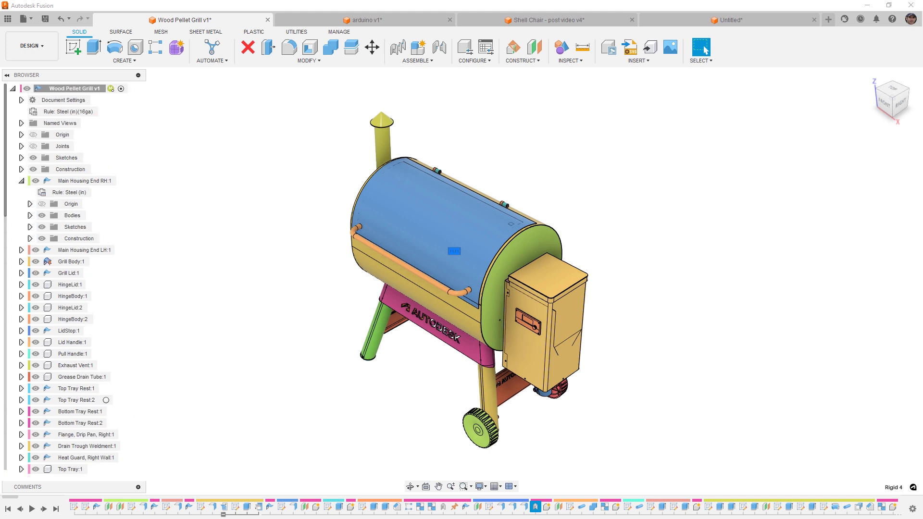
scroll(225, 507, down, 5)
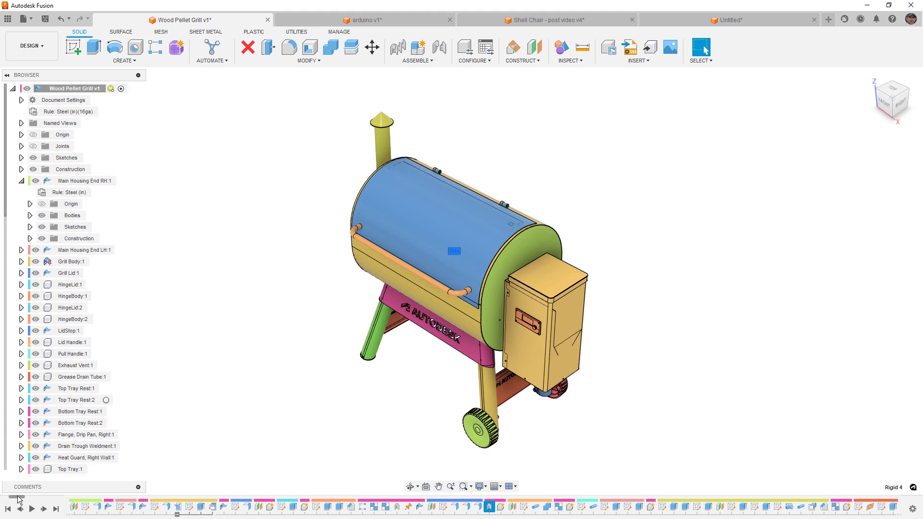
scroll(225, 507, down, 10)
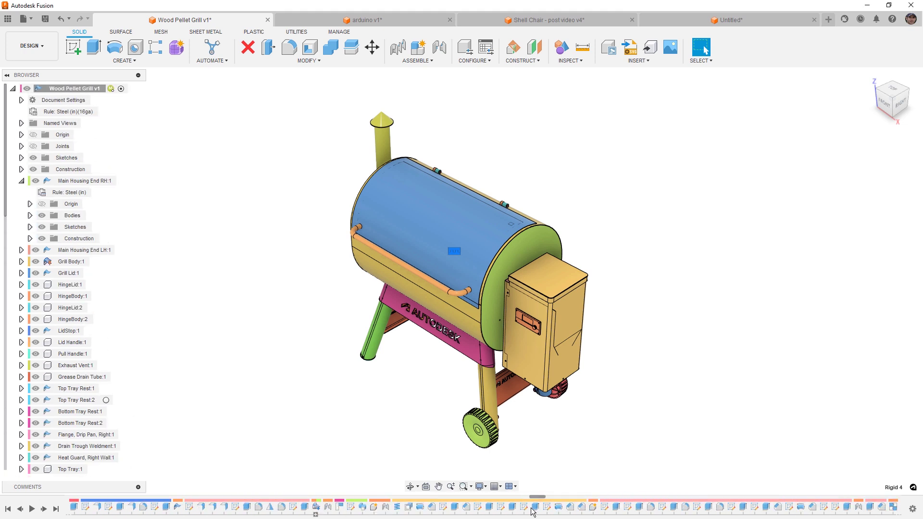
scroll(485, 511, up, 3)
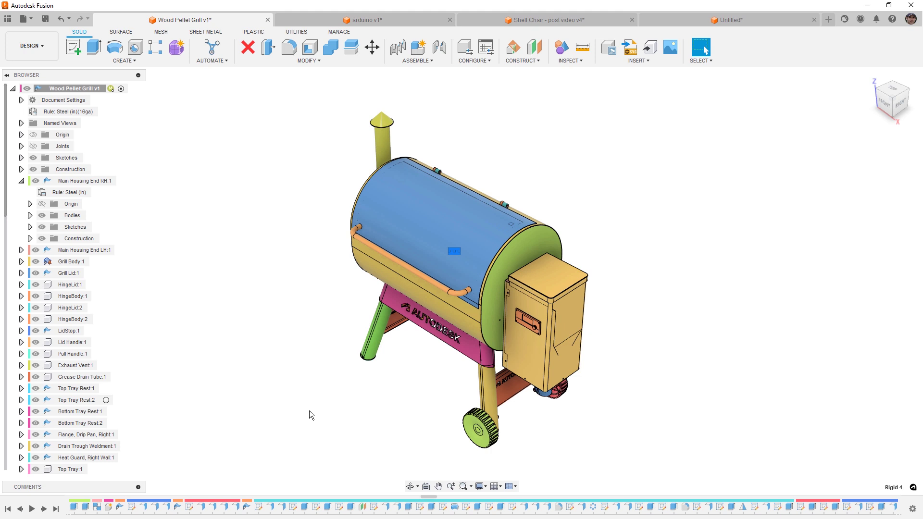
Group the timeline features from Sketch1 through Extrude12 together
click(259, 507)
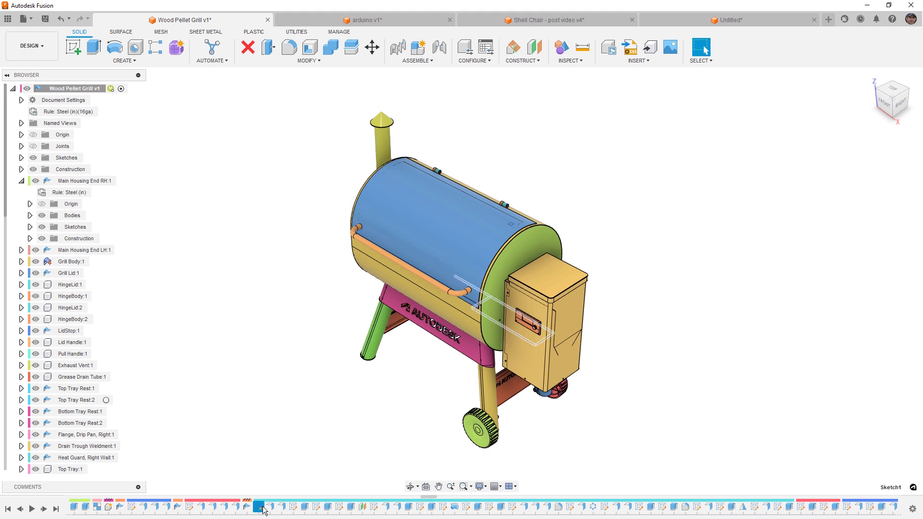
shift+click(788, 508)
right_click(789, 509)
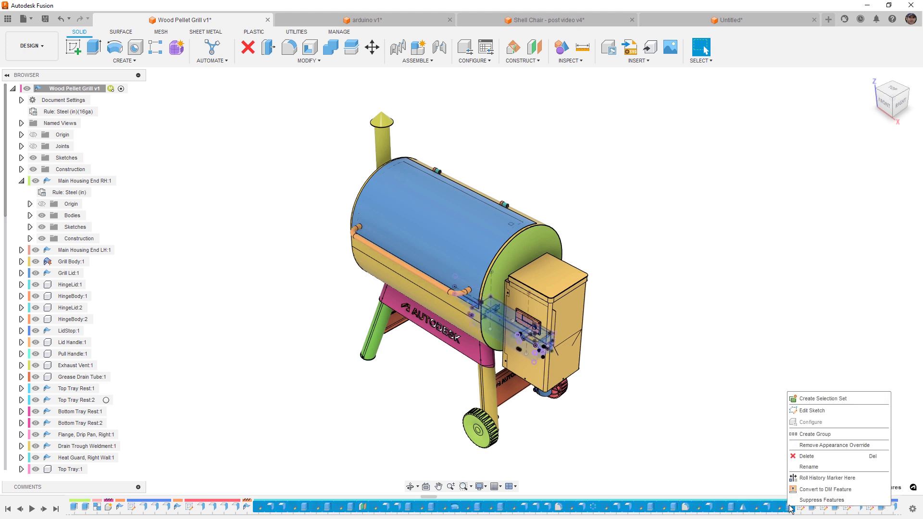
click(823, 434)
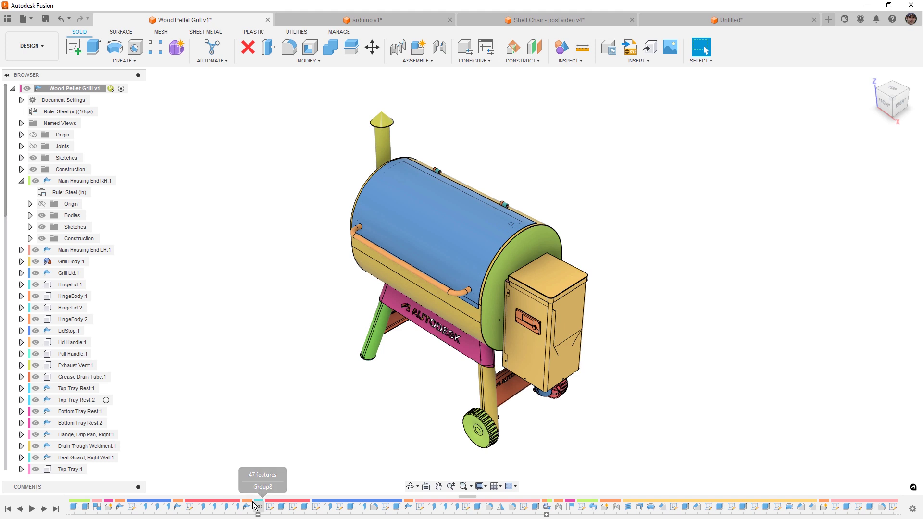
Group five further consecutive timeline features into a second group
drag(189, 507, 236, 511)
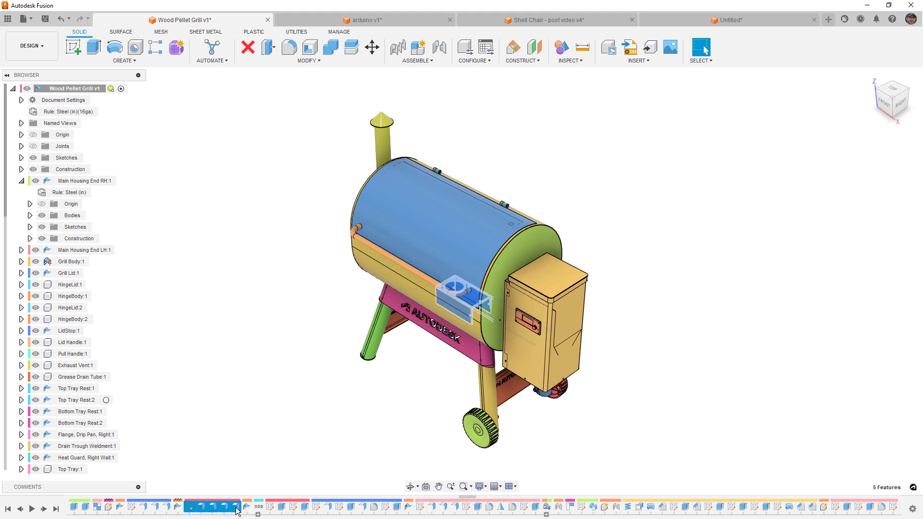
right_click(236, 510)
click(266, 447)
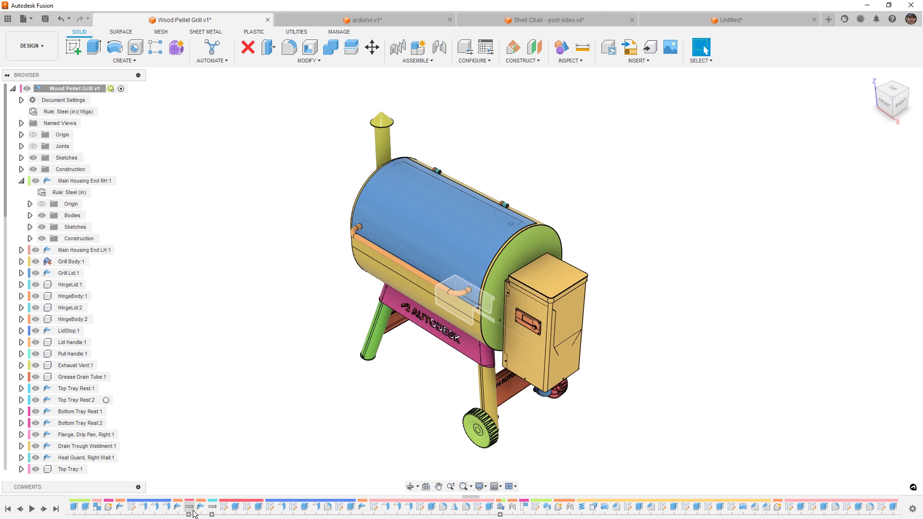
Find the control-box lid's features in the timeline, then locate Lid:1 in the browser
click(561, 283)
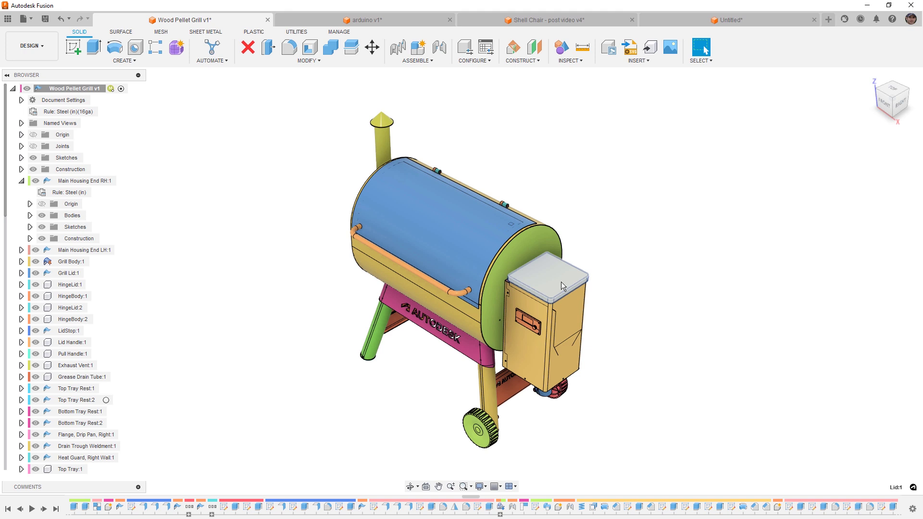
right_click(562, 282)
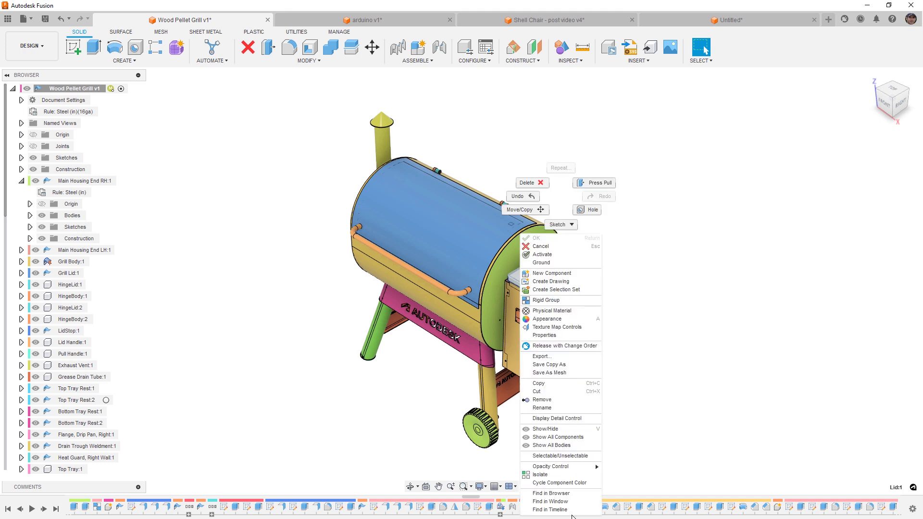
click(572, 510)
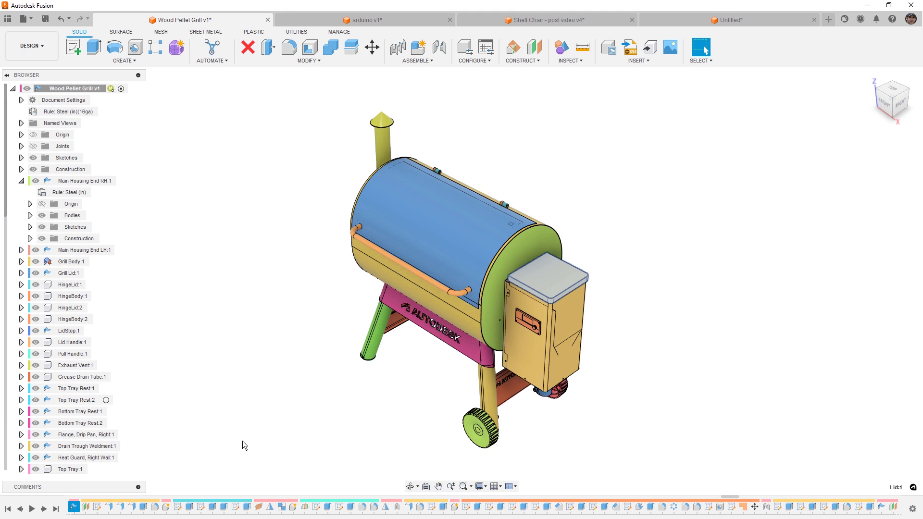
right_click(515, 281)
click(560, 495)
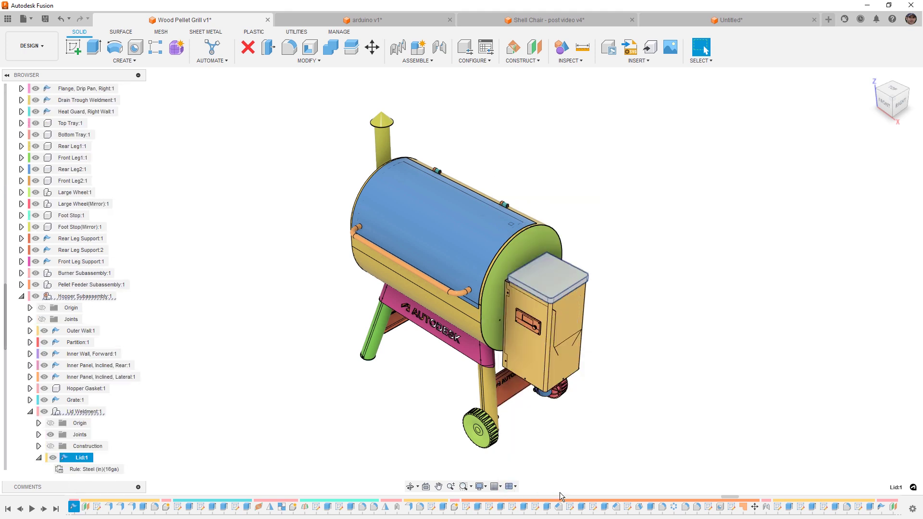